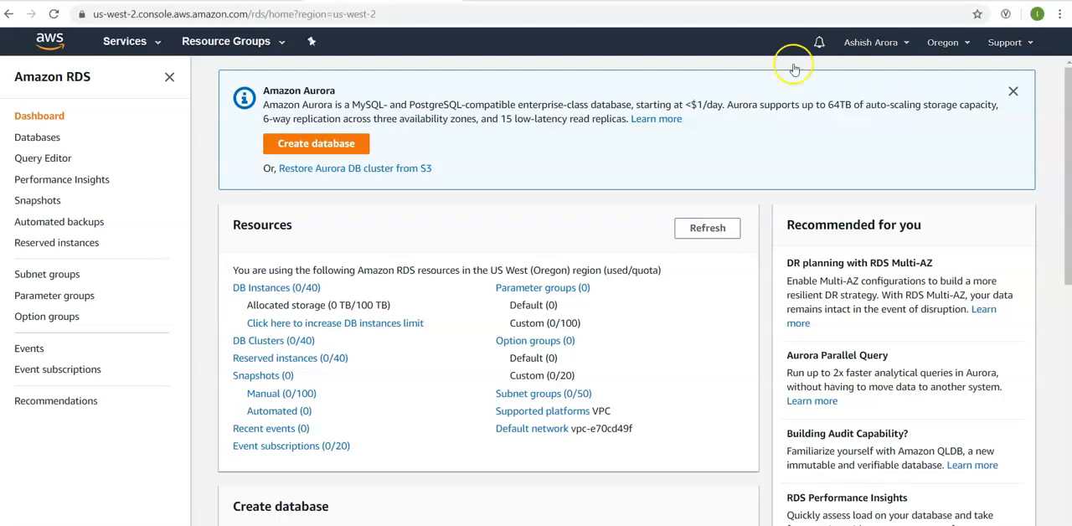
- Switch the console region to US East (N. Virginia) and dismiss the Amazon Aurora announcement
click(943, 44)
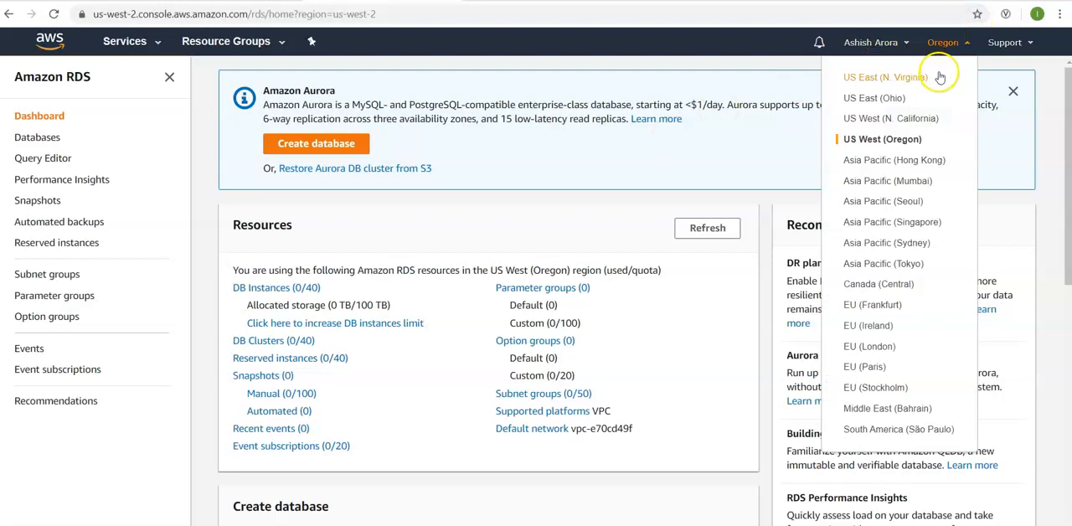
click(901, 87)
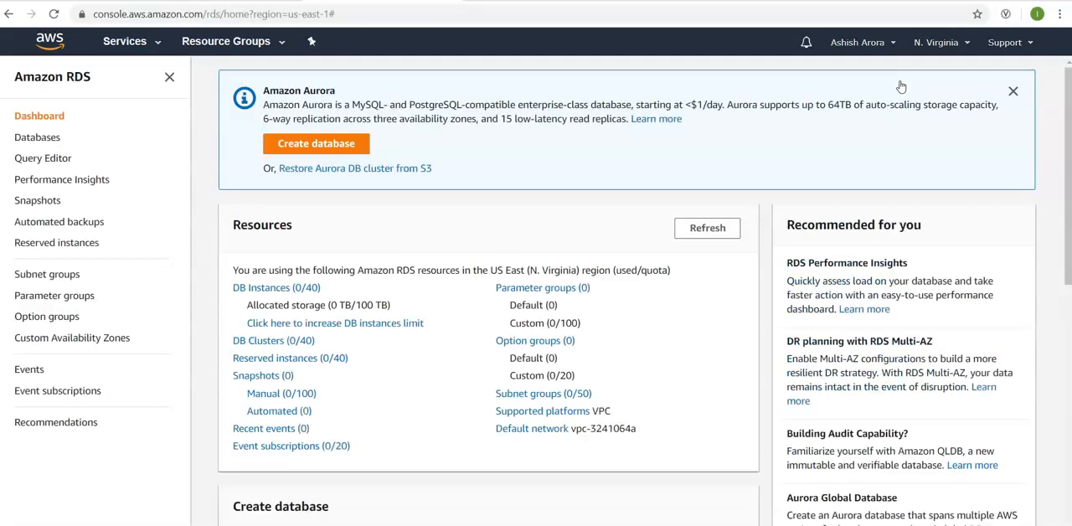
click(1013, 92)
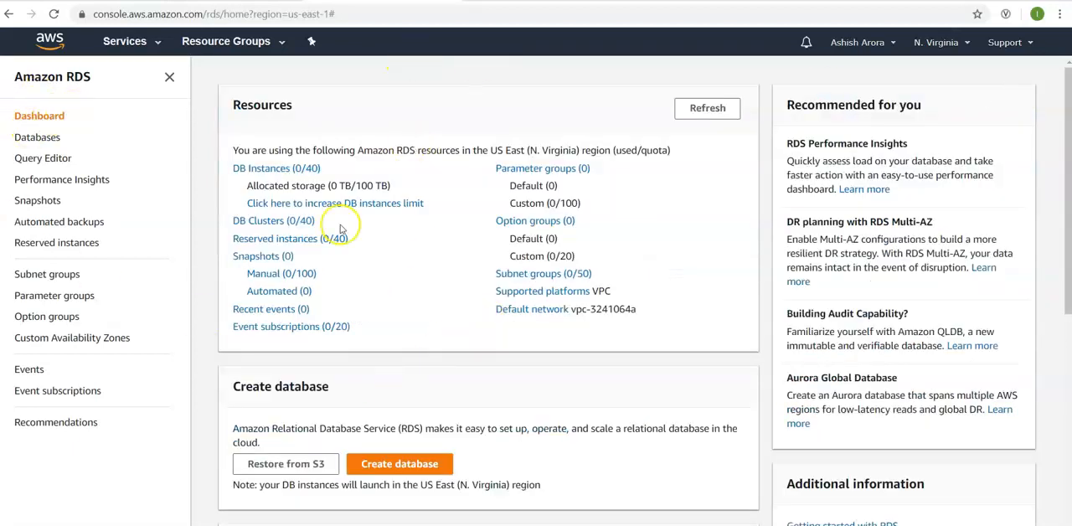
- Start creating a new RDS database from the dashboard
click(712, 114)
click(435, 465)
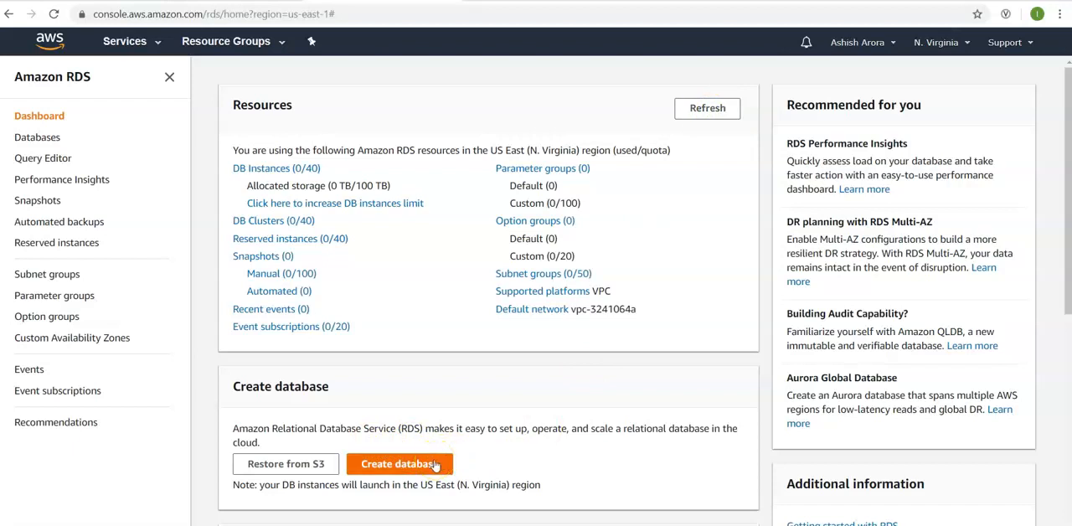
click(428, 466)
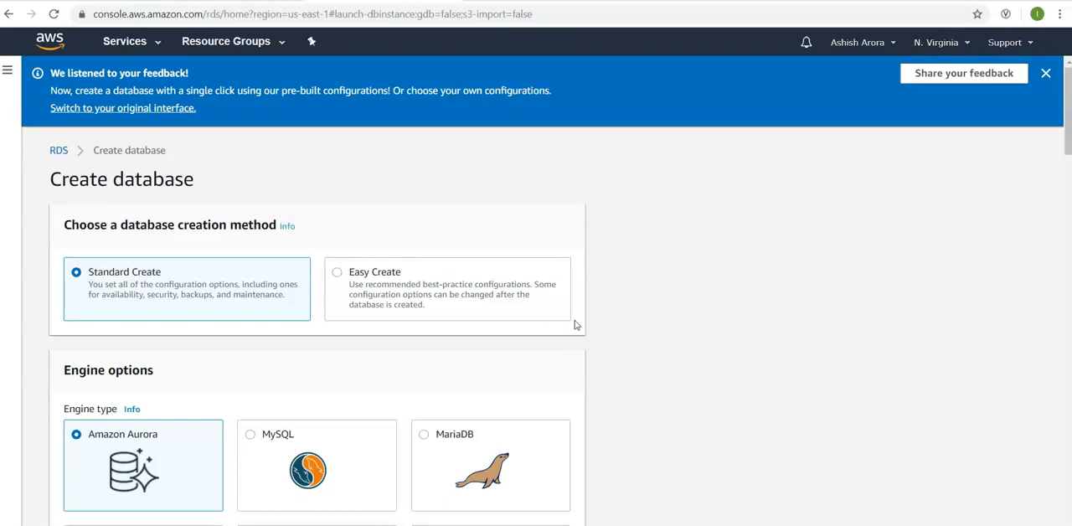
- Choose MySQL as the engine type for the new database
click(823, 265)
scroll(824, 268, down, 1)
scroll(825, 268, down, 3)
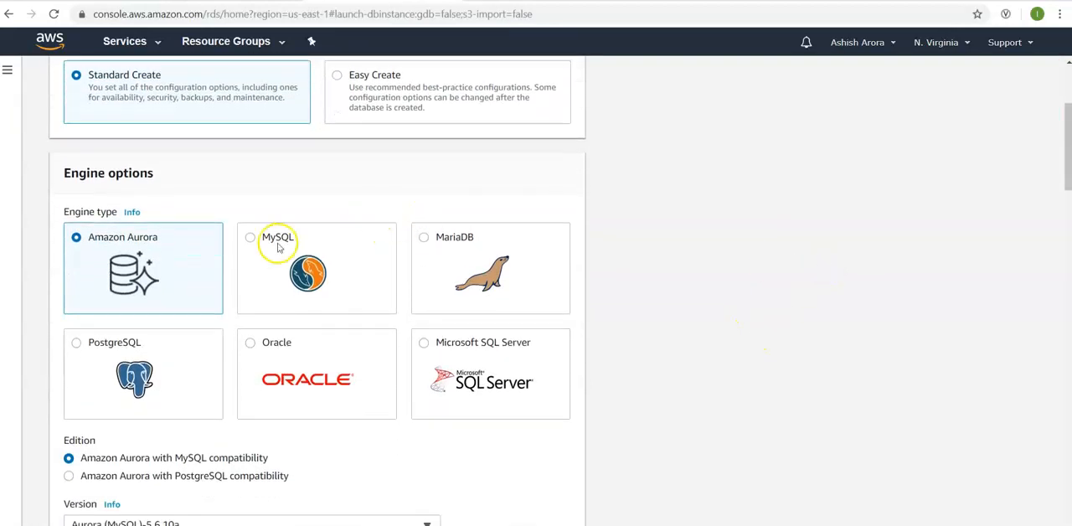
click(268, 242)
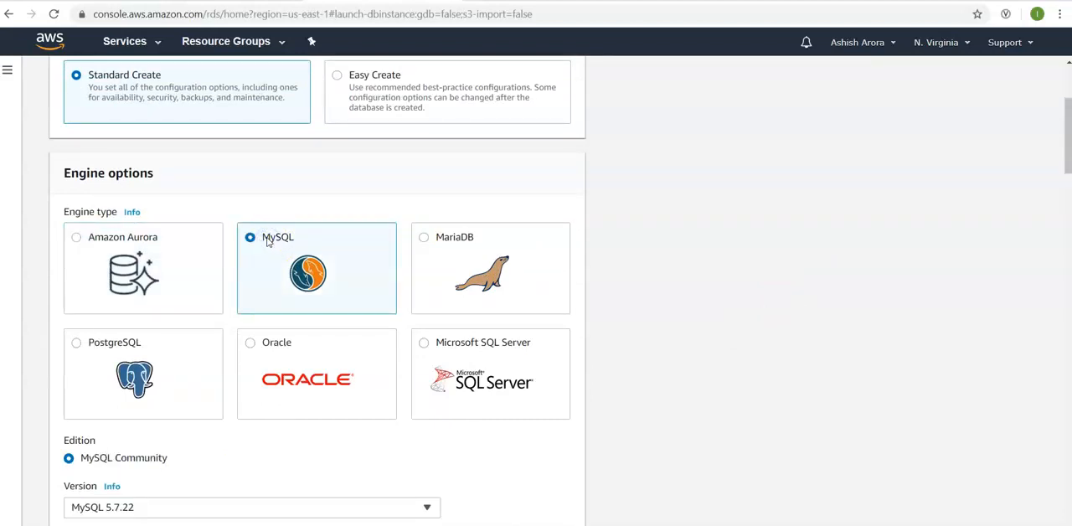
scroll(804, 356, down, 3)
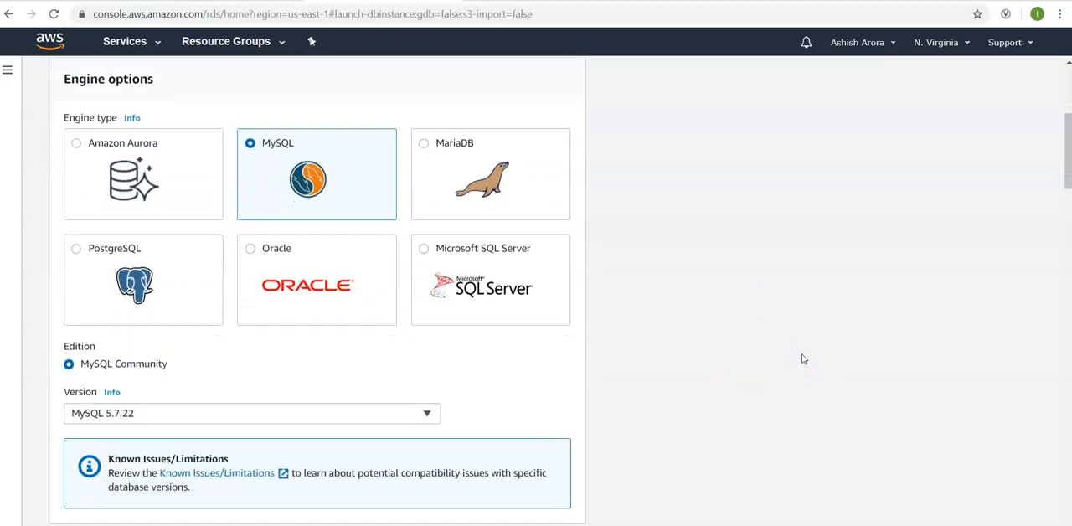
- Look through the available MySQL engine versions without changing the selected one
scroll(330, 353, up, 1)
click(304, 368)
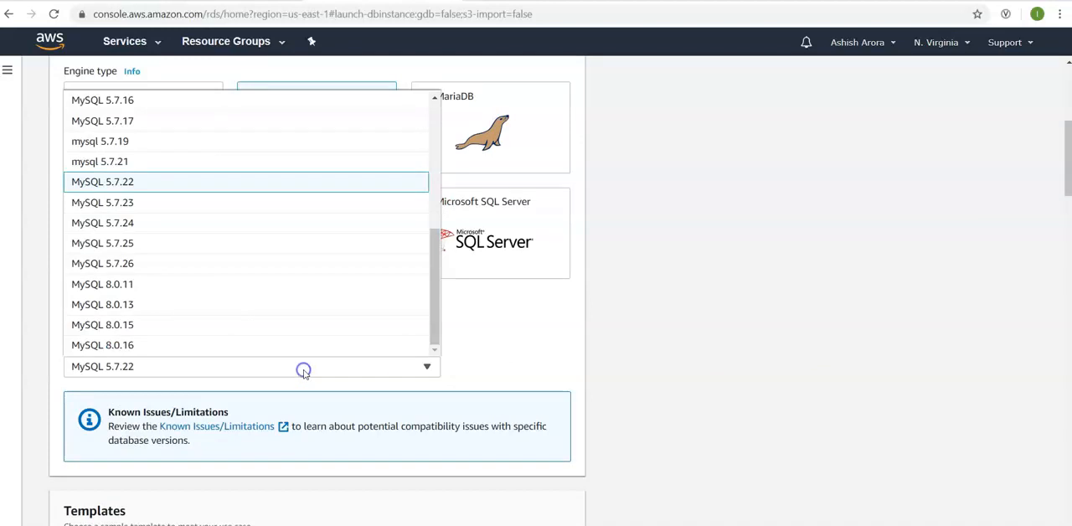
drag(436, 275, 438, 248)
click(671, 252)
click(831, 351)
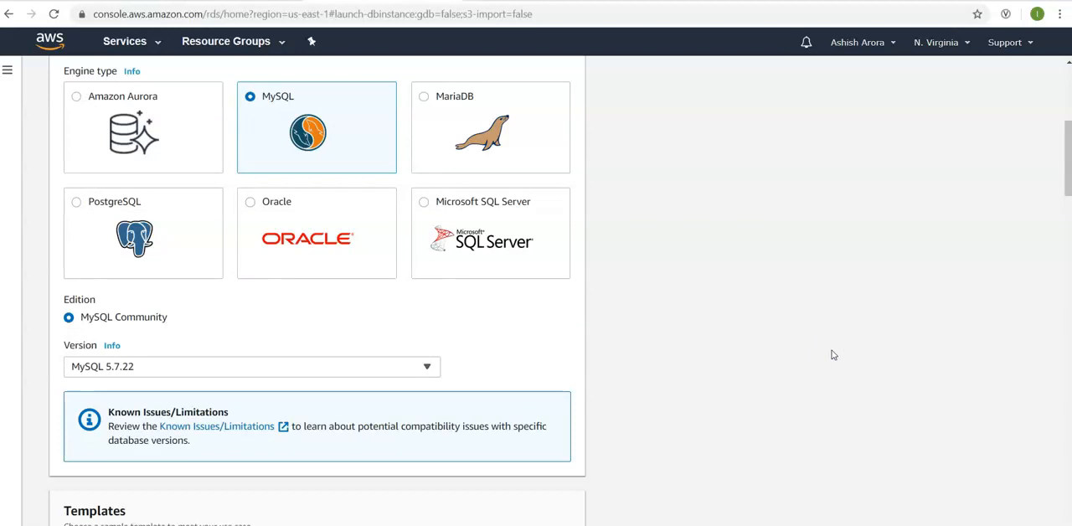
- Select the Free tier template for the database
scroll(671, 392, down, 5)
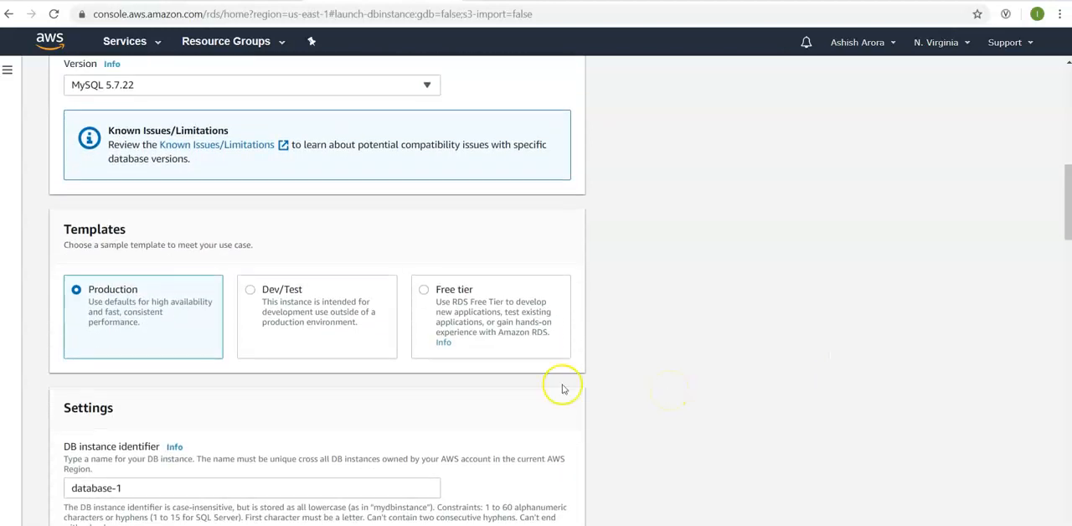
click(481, 304)
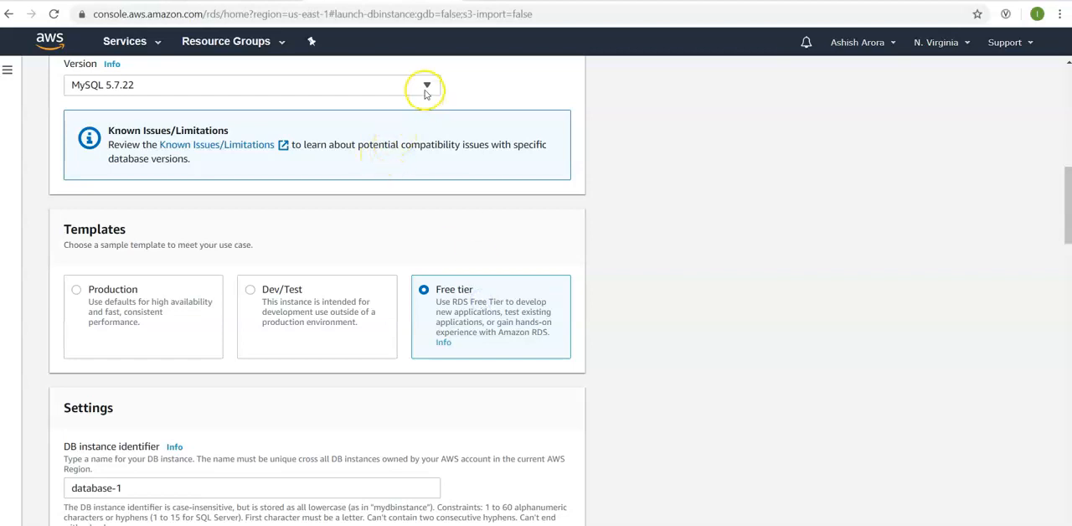
scroll(690, 217, up, 1)
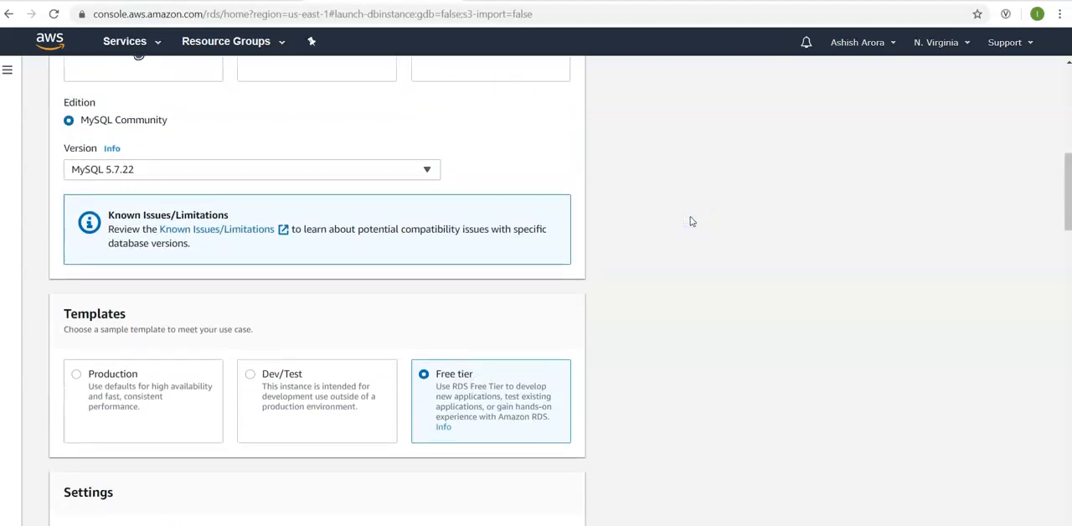
scroll(691, 221, down, 1)
scroll(692, 221, up, 3)
scroll(691, 221, down, 1)
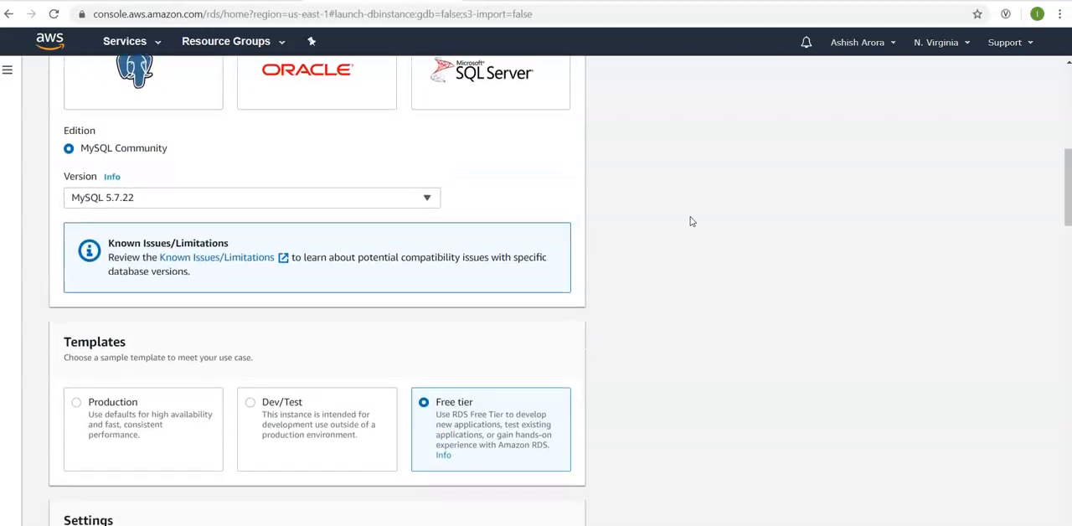
- Replace the DB instance identifier with test-rds-mysql
scroll(691, 221, down, 2)
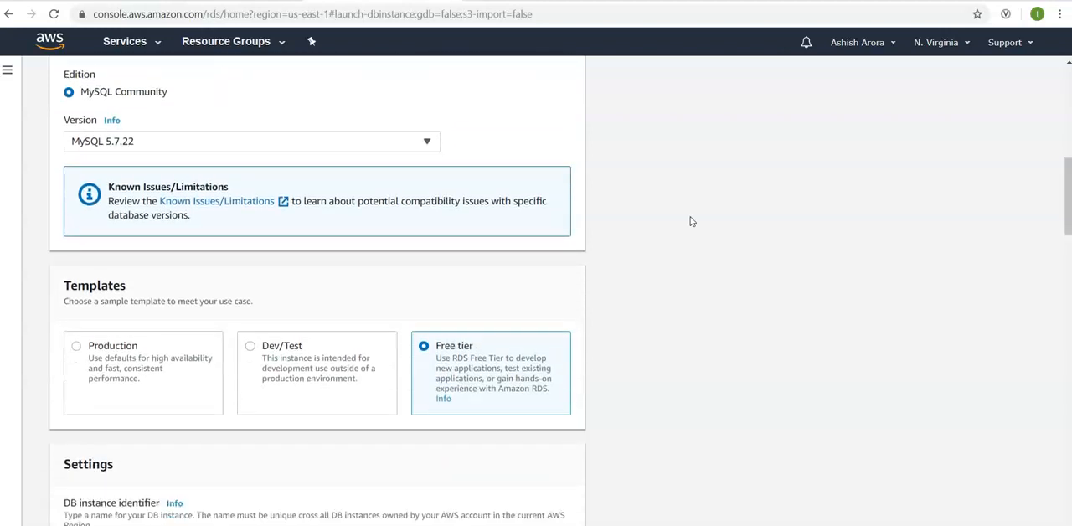
scroll(690, 221, down, 1)
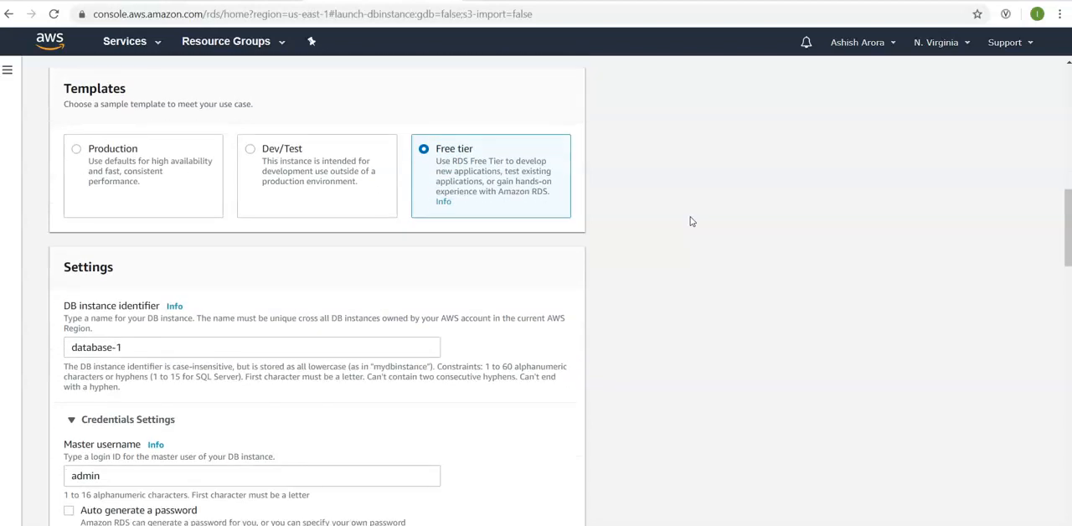
click(323, 348)
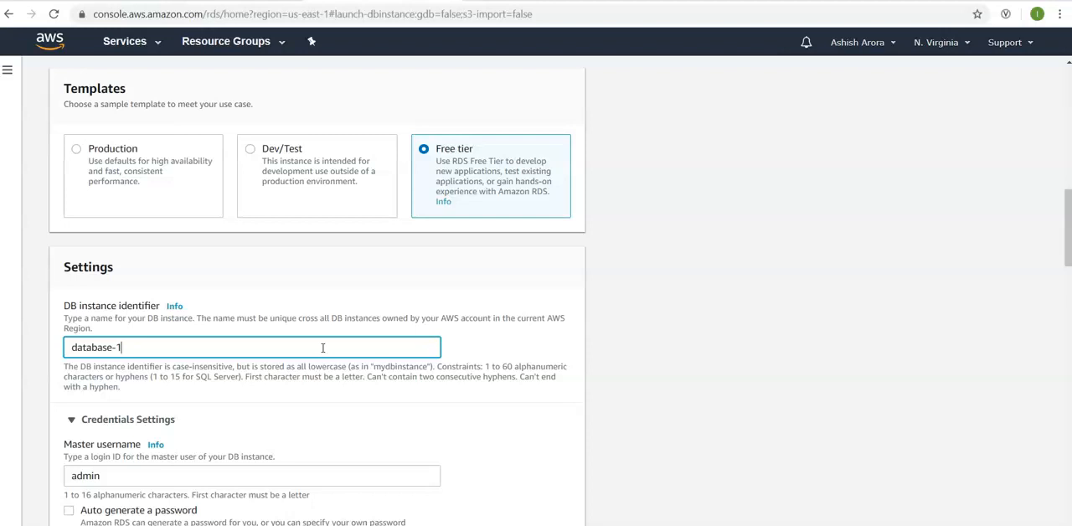
key(ctrl+a)
key(BackSpace)
text(test-rds-mysql)
click(336, 430)
click(337, 431)
- Try to set and confirm a short master password for the admin user in the credentials settings
scroll(687, 379, down, 3)
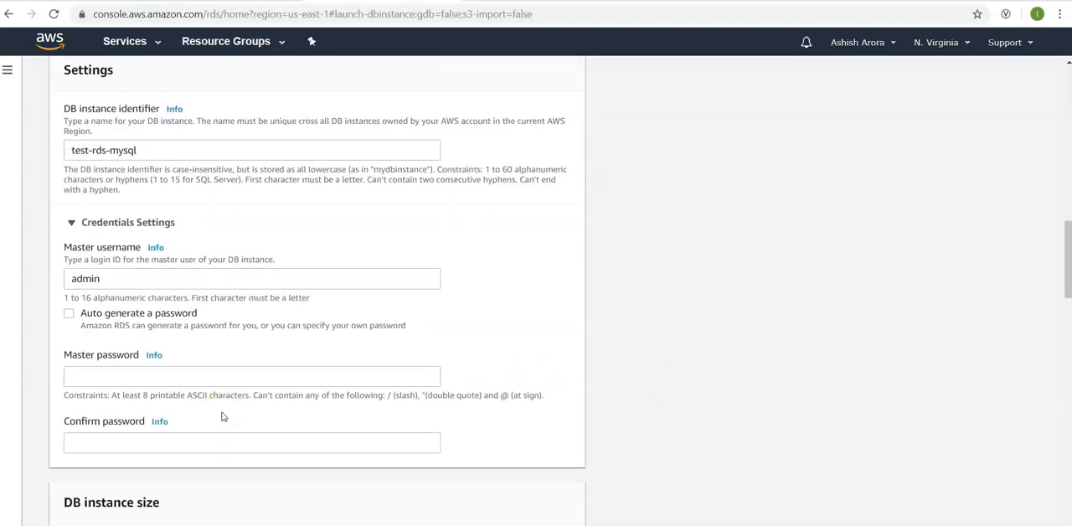
click(160, 281)
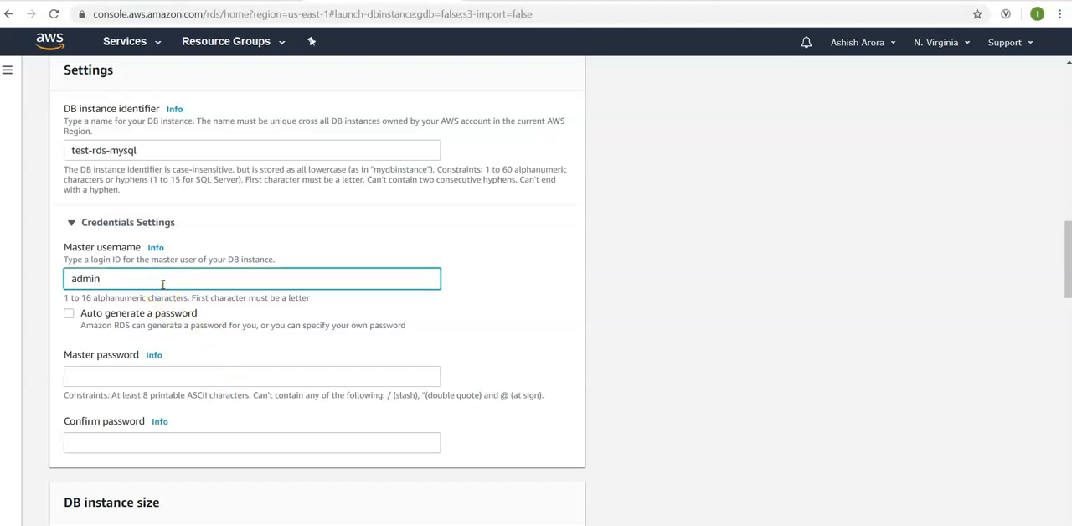
click(148, 375)
text(•••••)
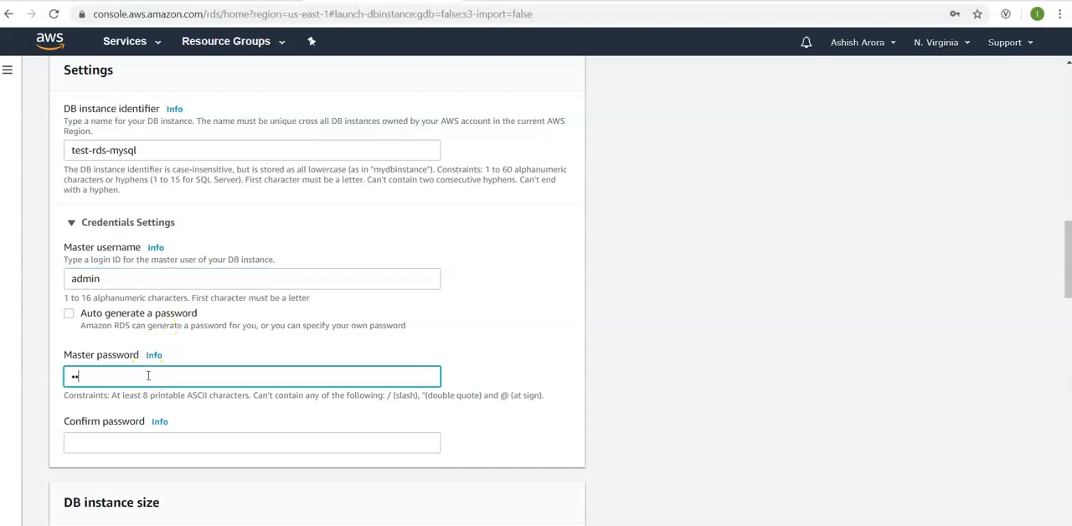
key(Tab)
text(•••••)
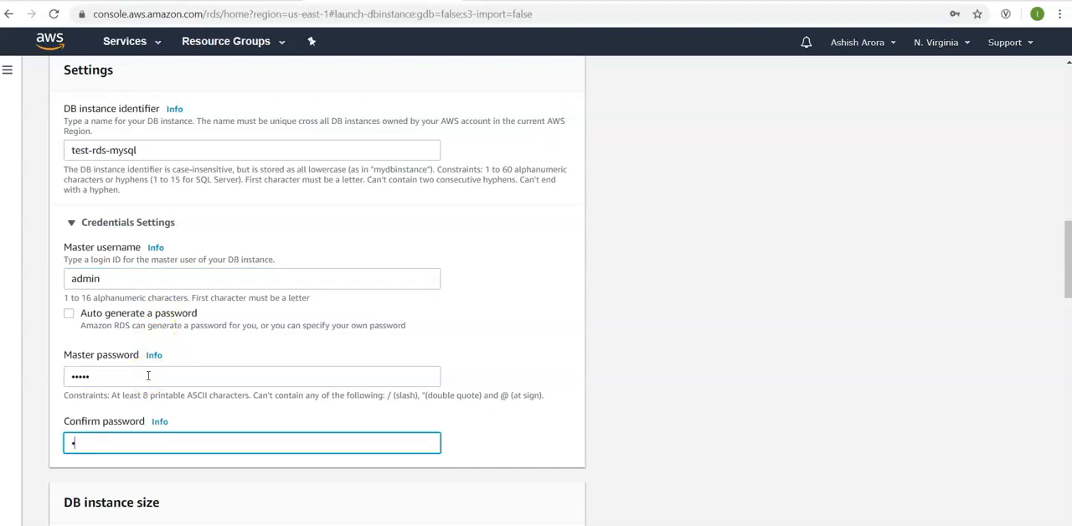
click(461, 385)
click(748, 369)
scroll(748, 372, down, 1)
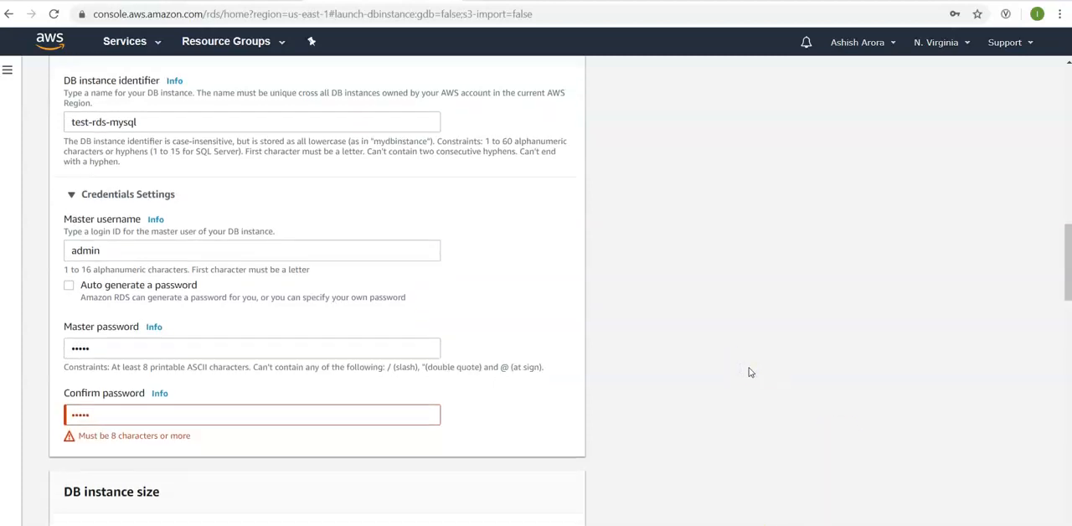
- Replace the master password and its confirmation with a longer matching password of at least 8 characters
click(350, 386)
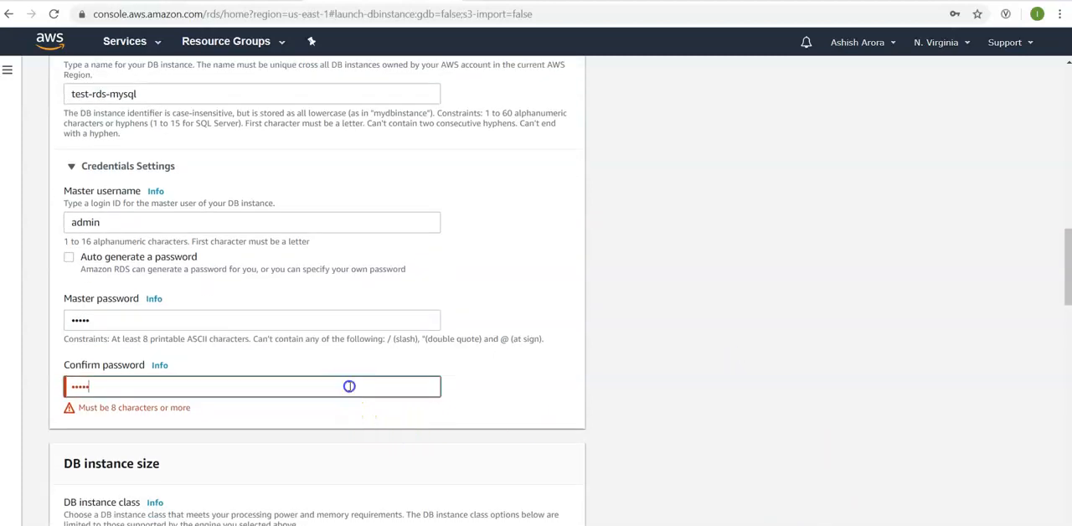
double_click(349, 386)
double_click(323, 321)
text(•••••••••••)
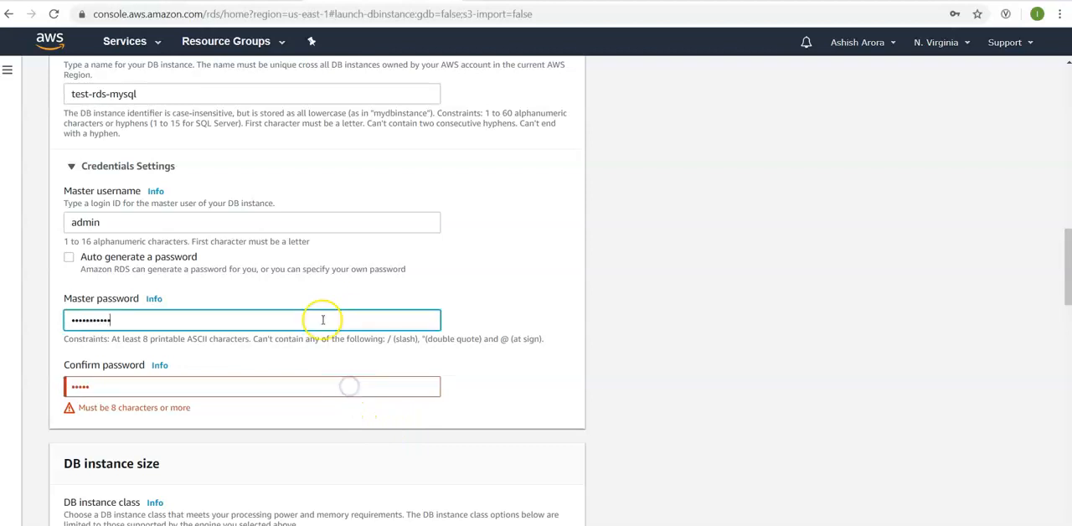
key(Tab)
text(•••••••••••)
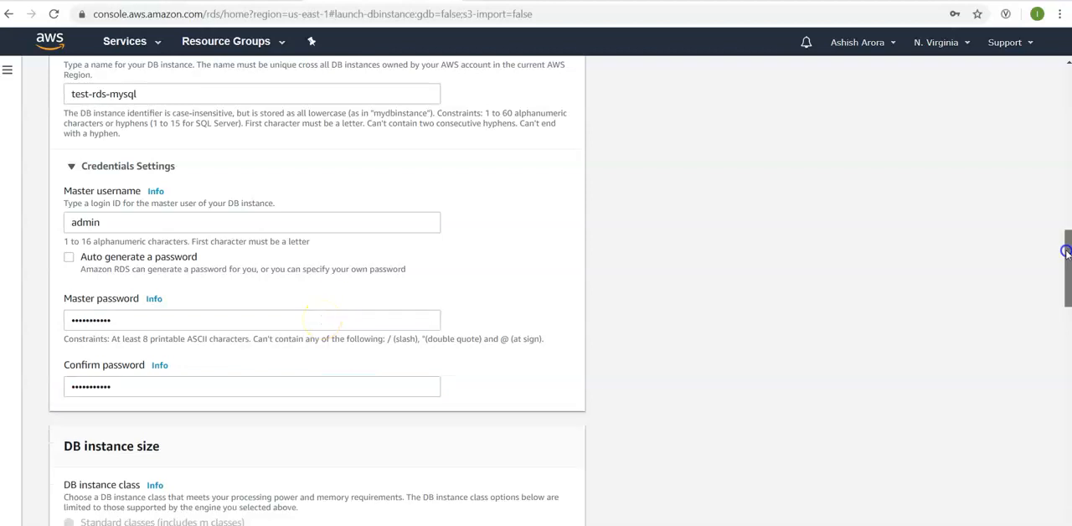
- Go past the DB instance size settings and disable storage autoscaling in the Storage section
drag(1064, 253, 1064, 303)
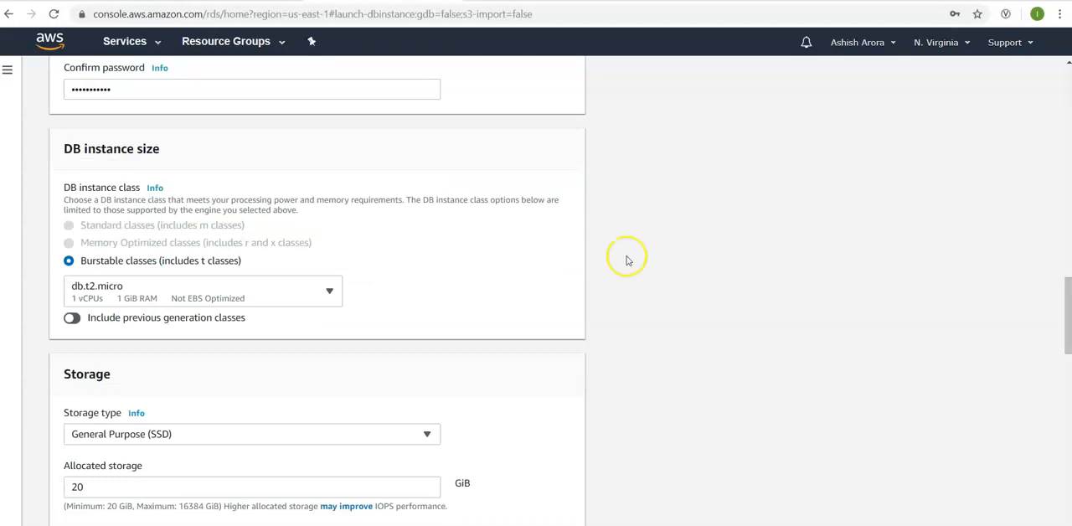
click(736, 256)
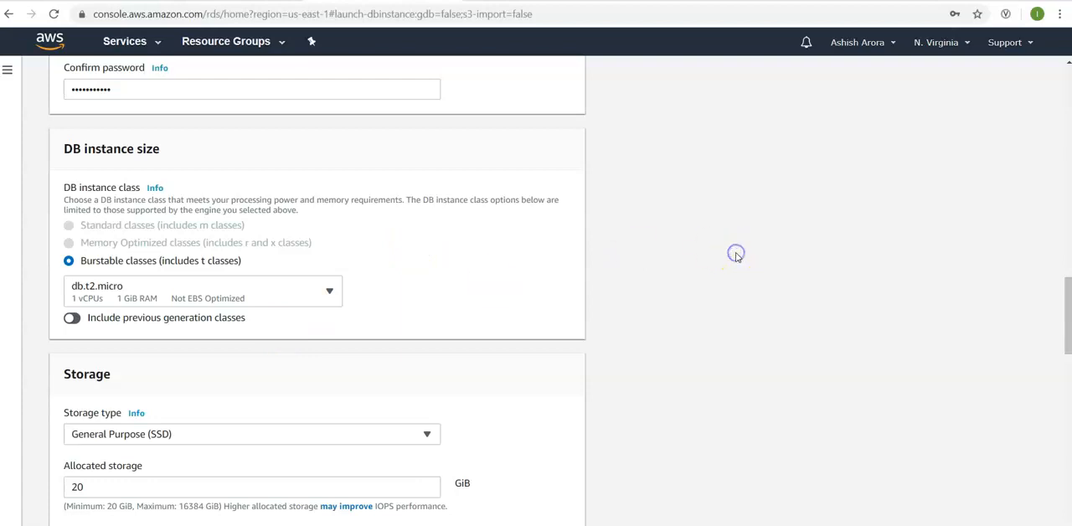
scroll(736, 256, down, 2)
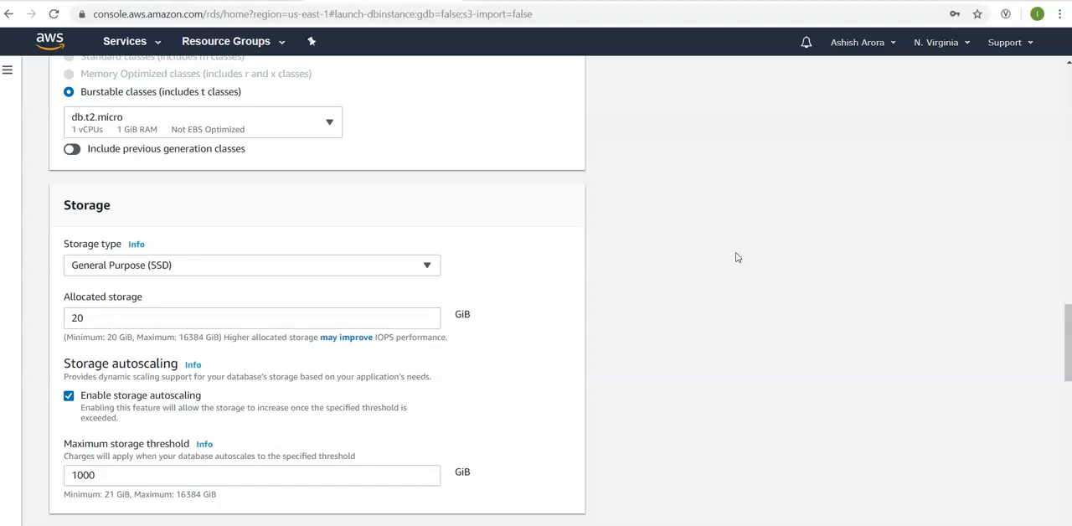
scroll(737, 257, down, 1)
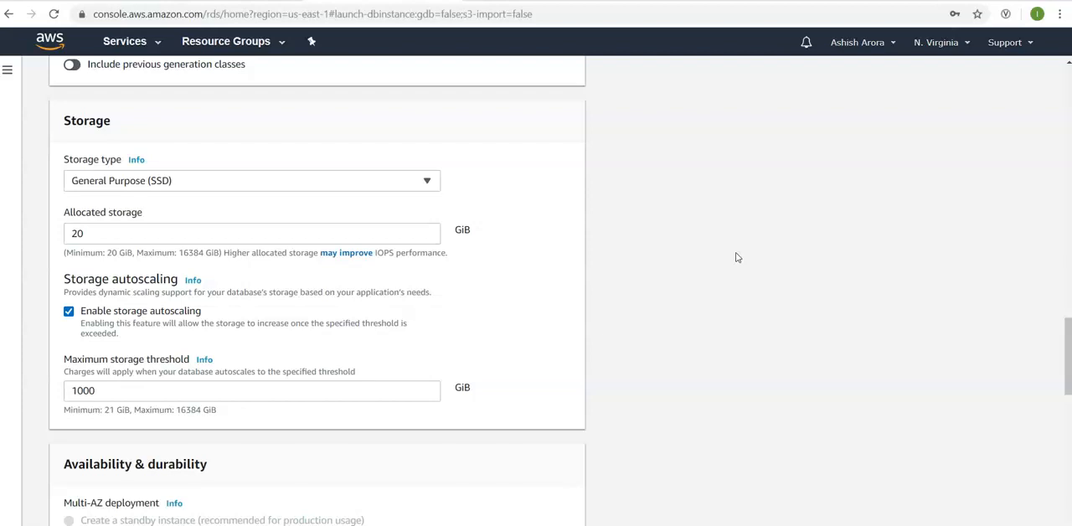
scroll(735, 257, down, 2)
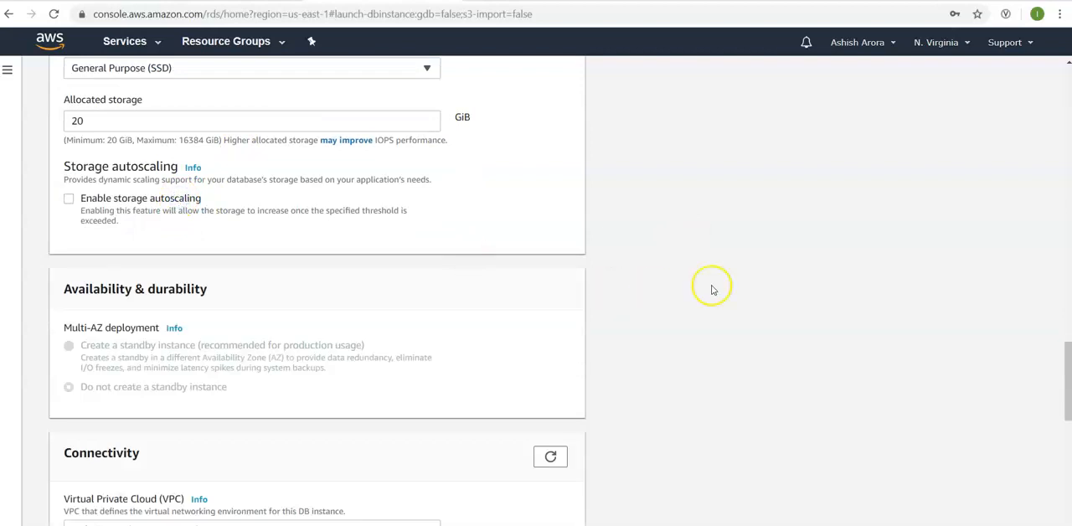
- Expand the additional connectivity configuration, try the ECS default VPC, and set the VPC back to Default VPC
scroll(741, 283, down, 3)
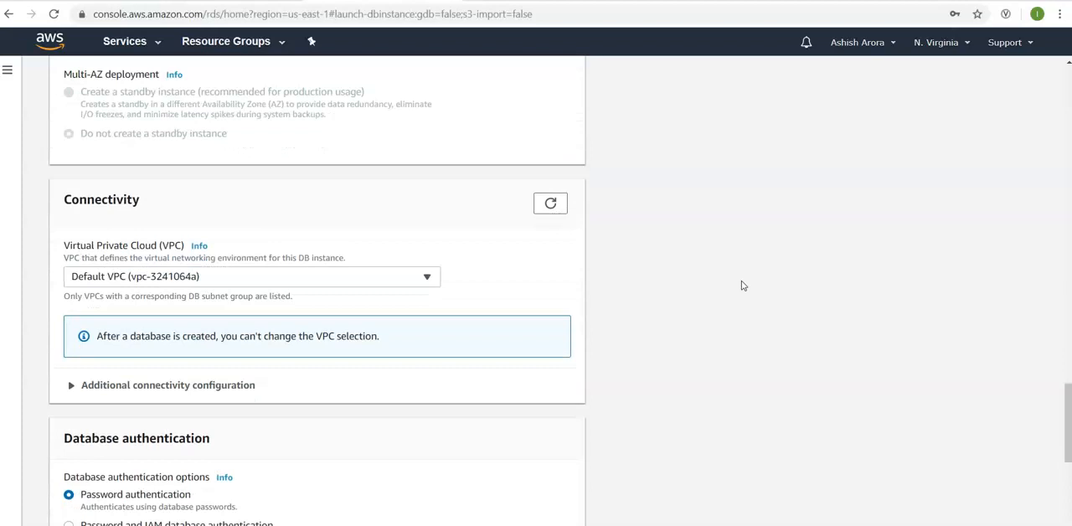
click(319, 277)
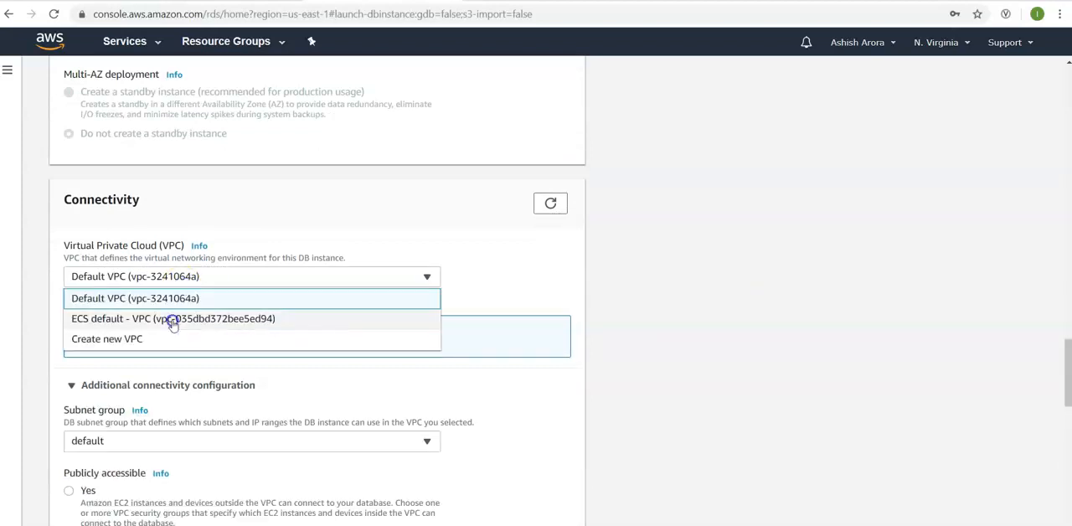
click(171, 318)
click(195, 276)
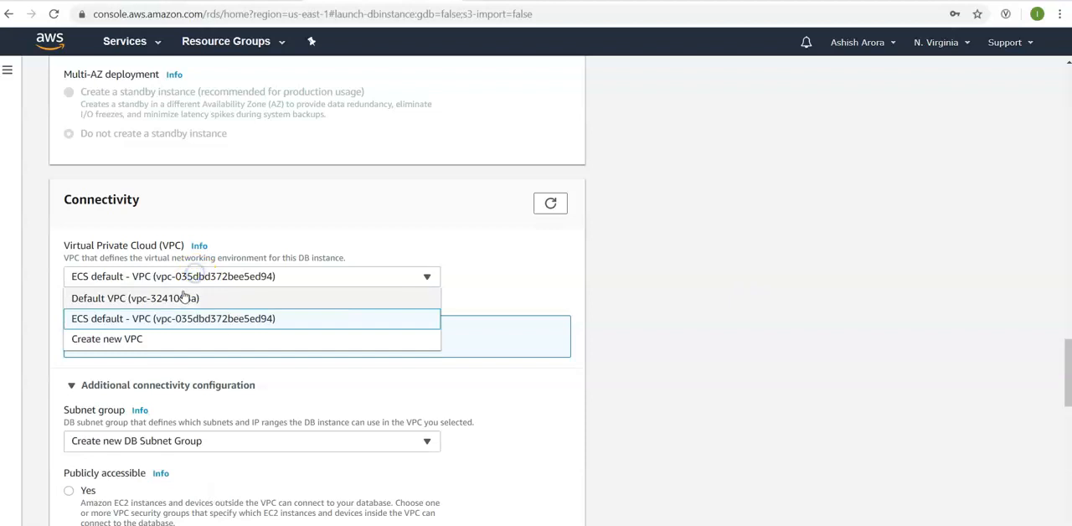
click(182, 299)
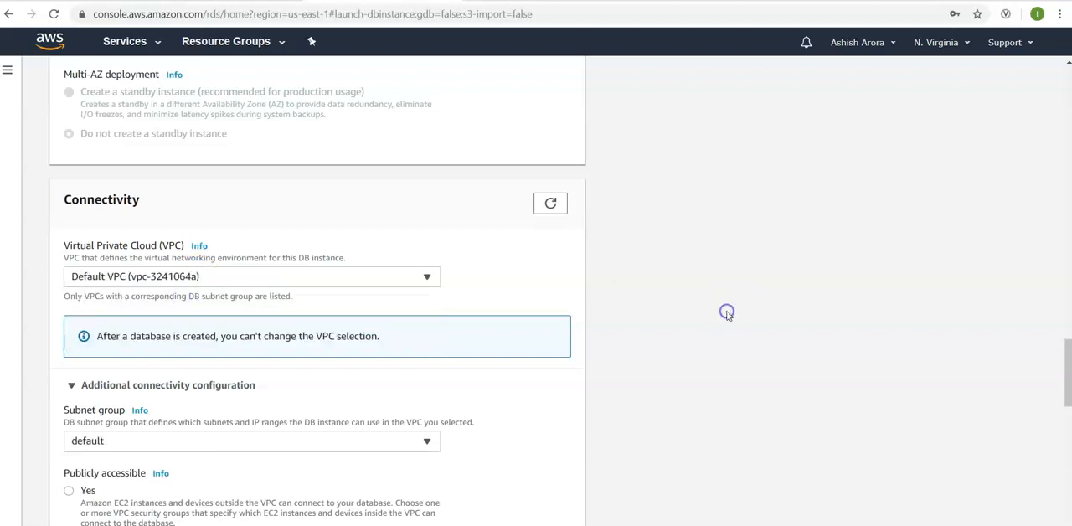
- Review the remaining connectivity and authentication settings and set Publicly accessible to Yes for the DB instance
scroll(727, 314, down, 3)
scroll(727, 314, down, 3)
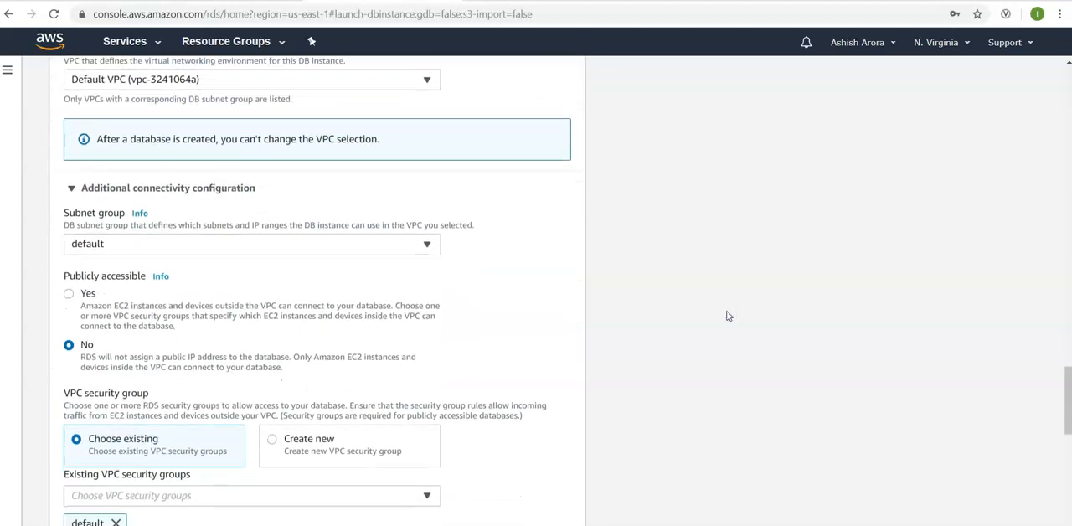
scroll(727, 316, down, 4)
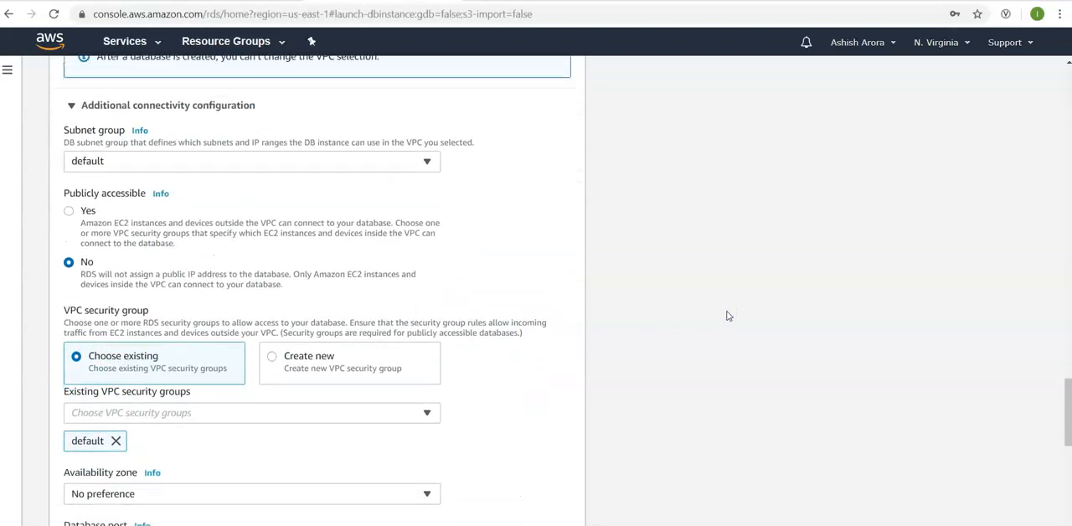
scroll(726, 316, down, 4)
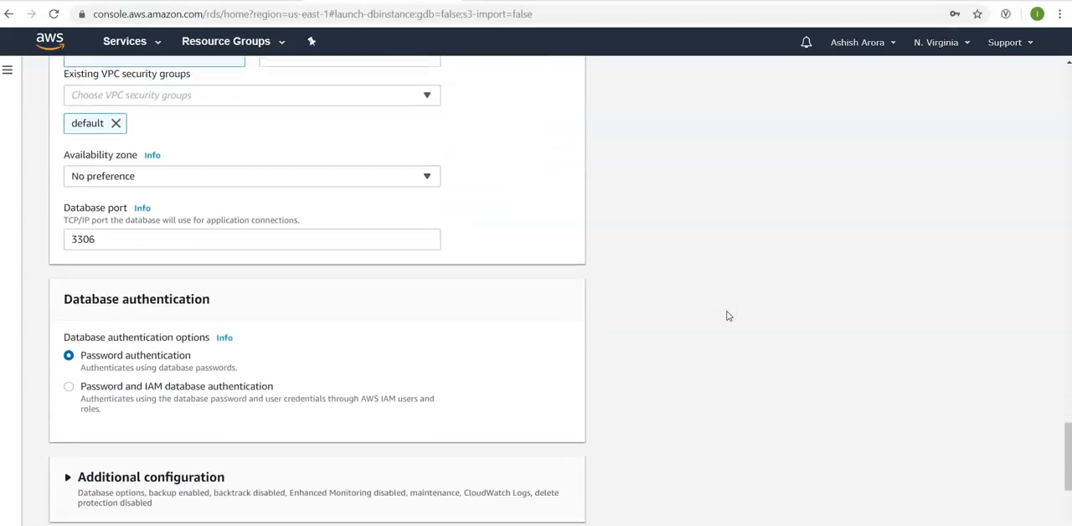
scroll(727, 315, up, 3)
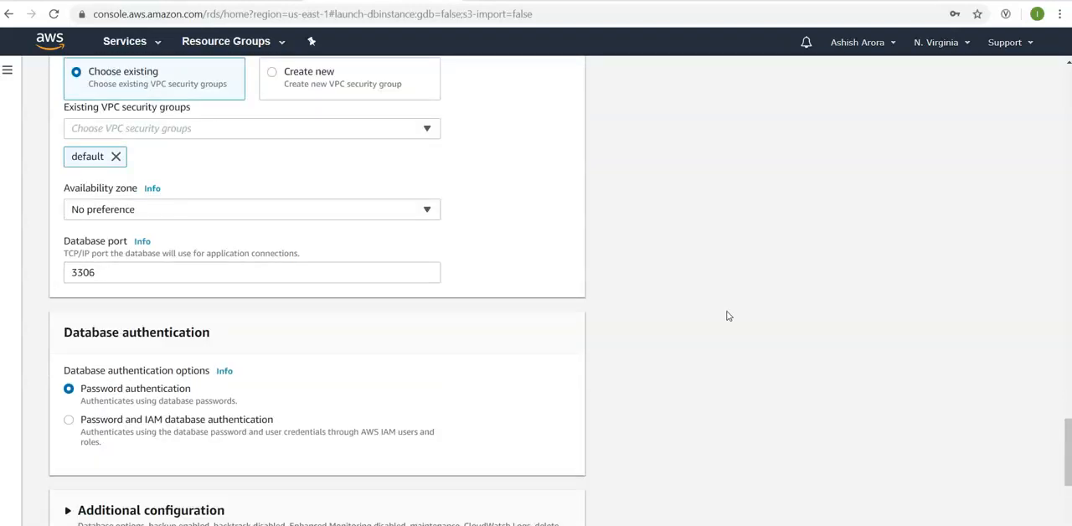
scroll(727, 316, up, 3)
scroll(727, 315, up, 1)
scroll(727, 316, down, 1)
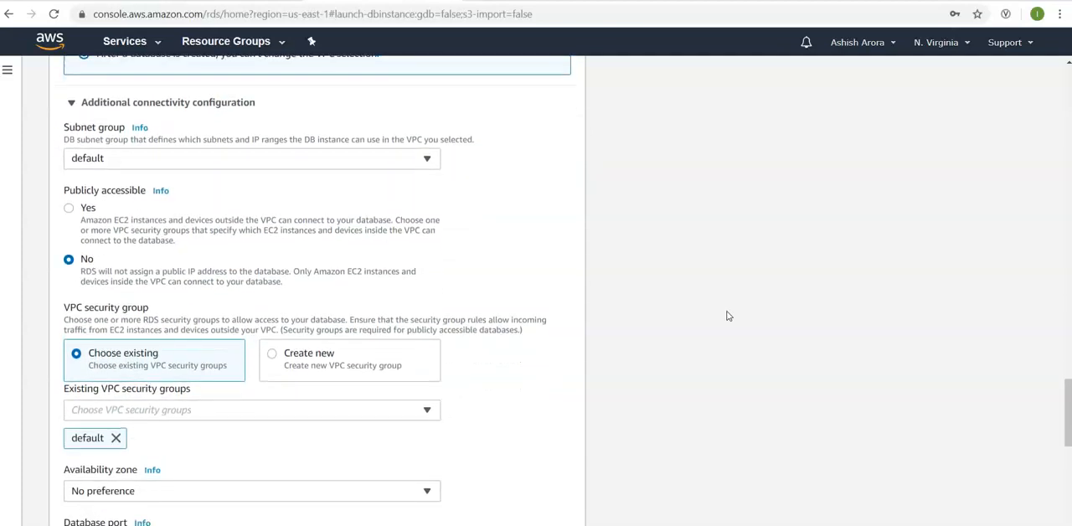
click(122, 233)
- Expand the additional configuration and set the initial database name to database1, keeping the default parameter and option groups
scroll(714, 352, down, 2)
scroll(716, 352, down, 5)
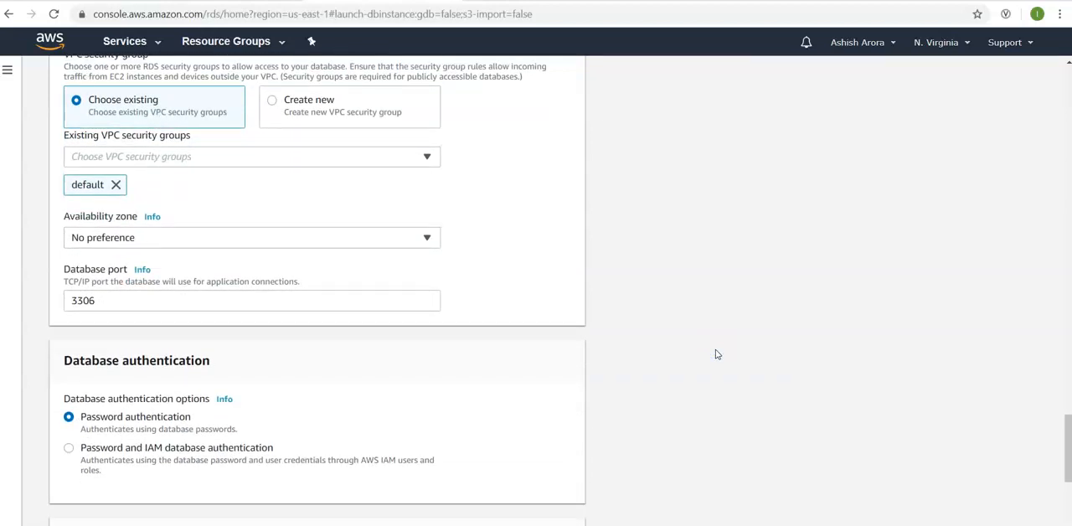
scroll(716, 353, down, 5)
scroll(716, 355, down, 2)
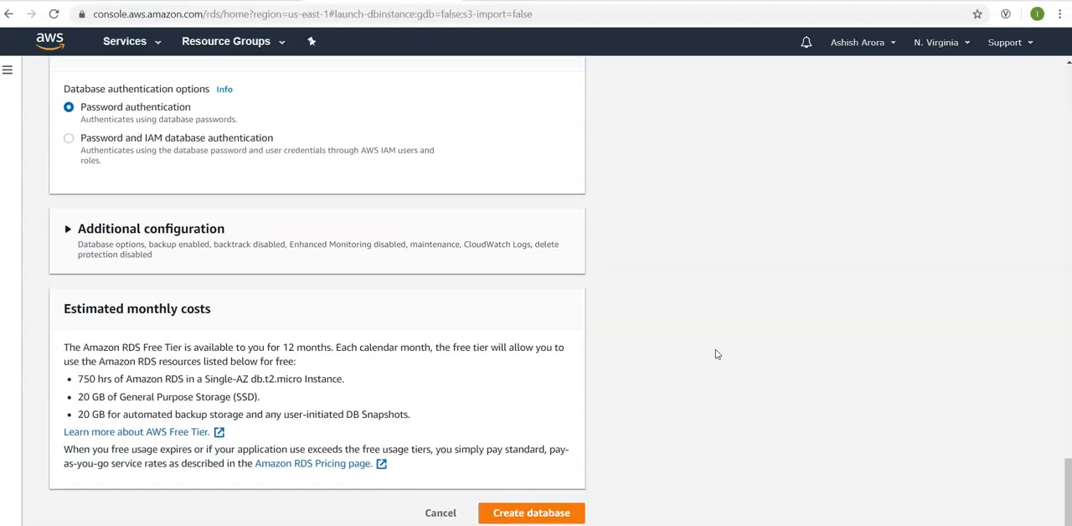
click(394, 248)
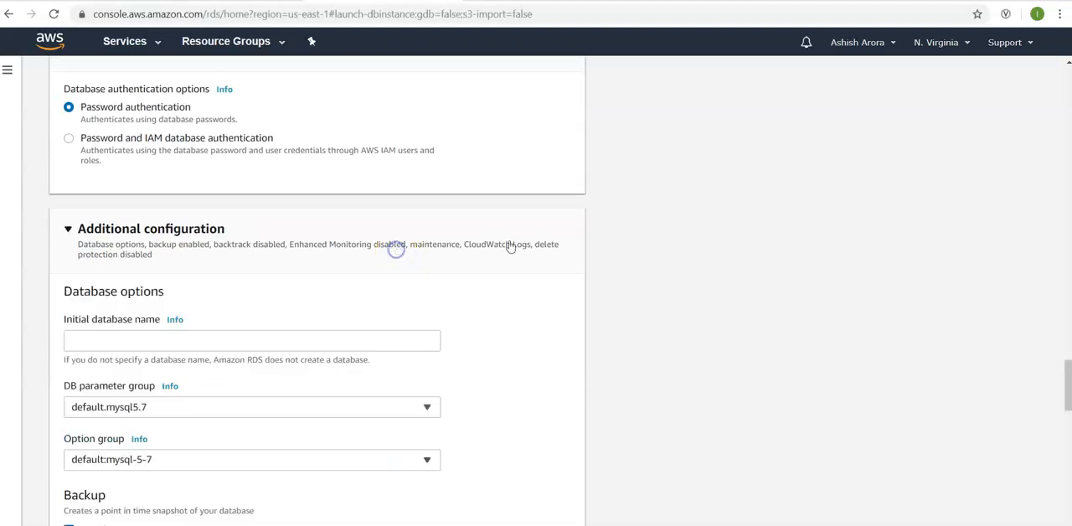
scroll(626, 269, down, 1)
scroll(626, 268, down, 2)
click(427, 227)
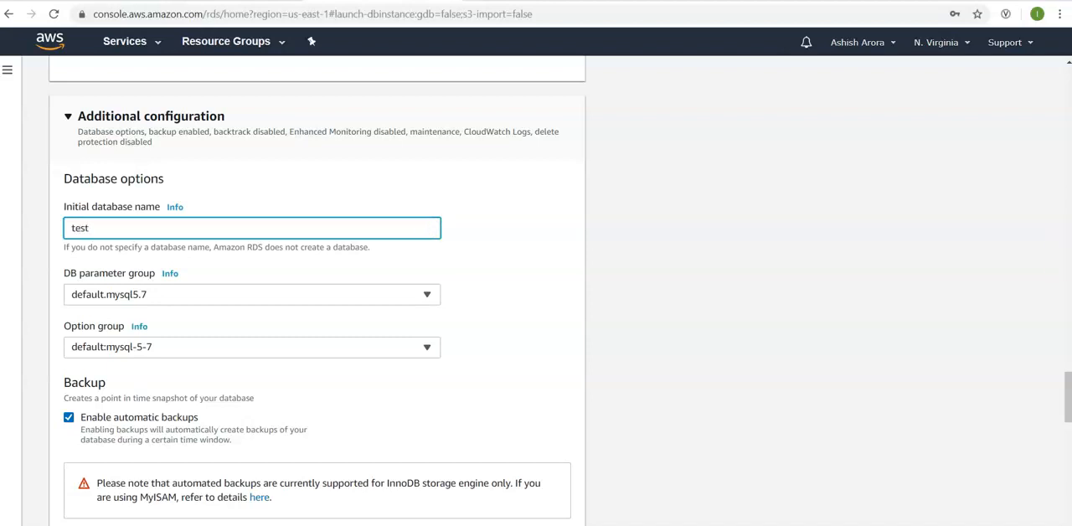
drag(1065, 393, 1066, 418)
text(atabase1)
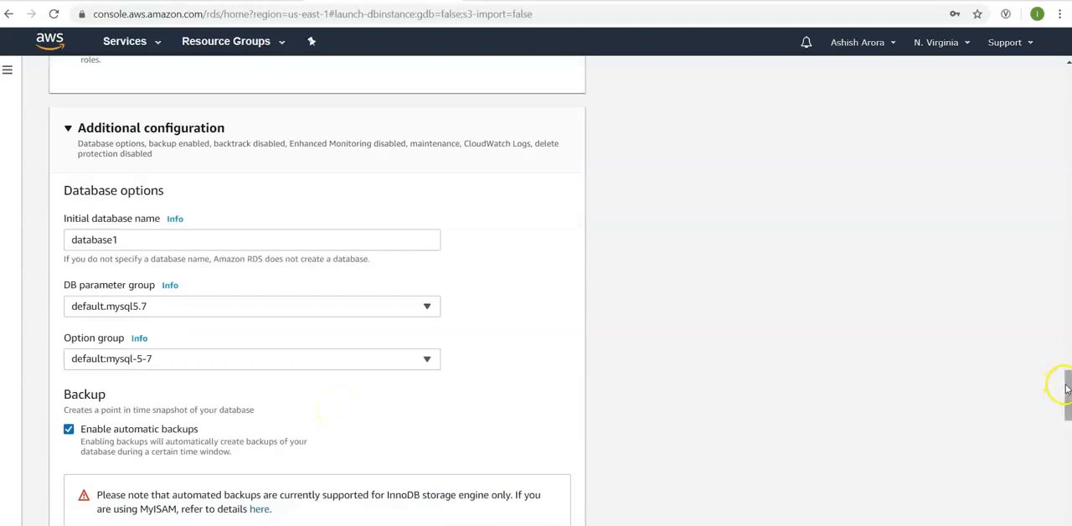
drag(1061, 389, 1068, 396)
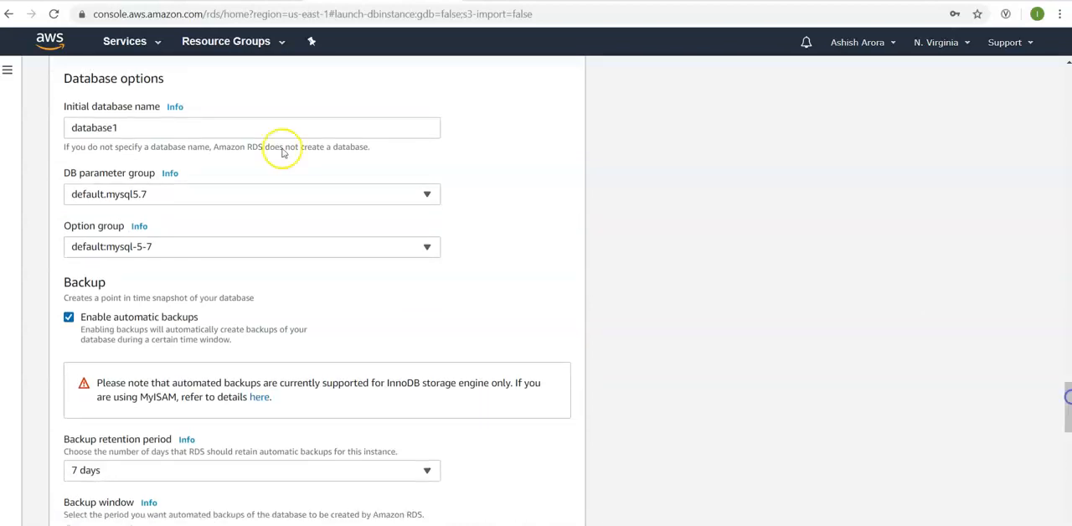
- Consult the help for DB parameter group, close it, and create the database with the remaining default settings
click(170, 173)
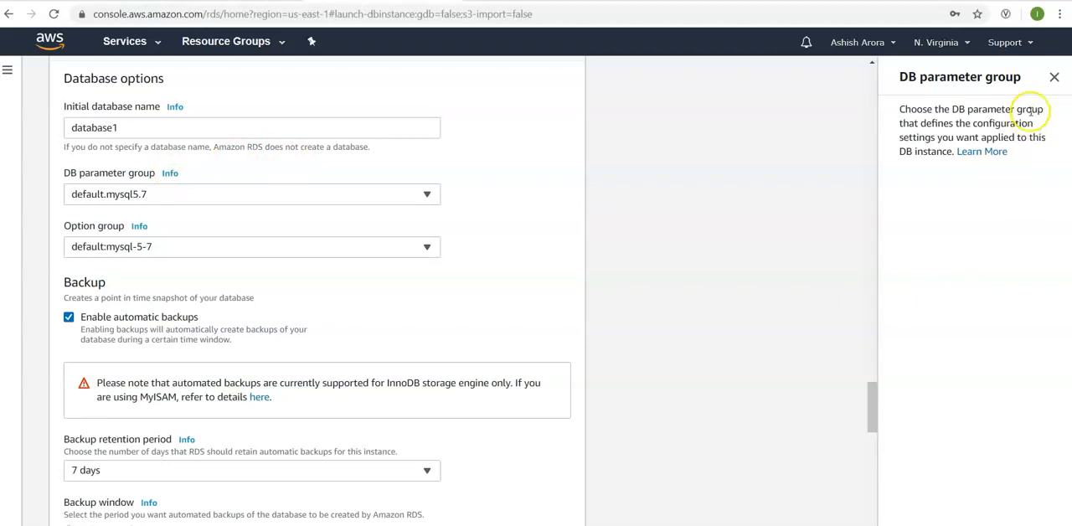
click(1053, 77)
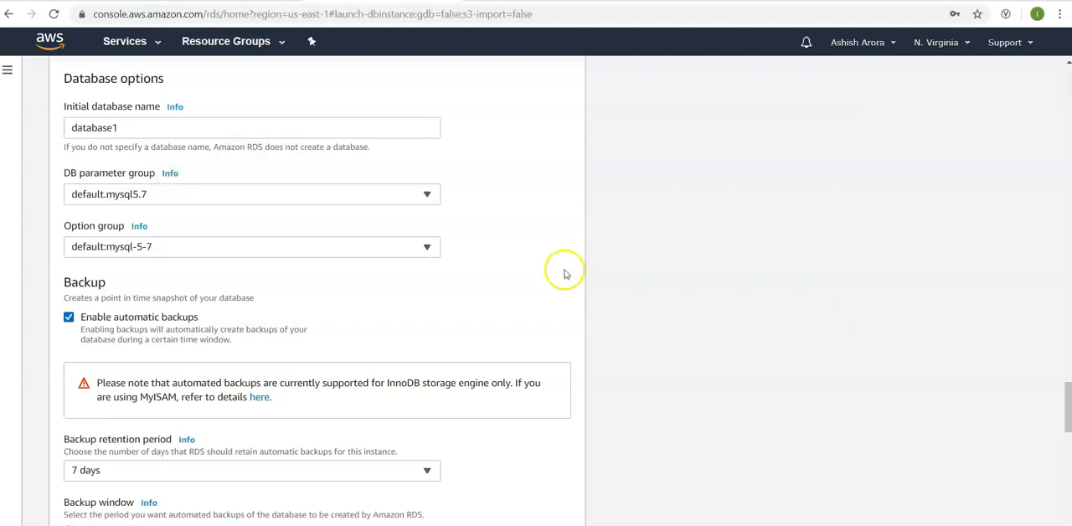
drag(1065, 396, 1067, 503)
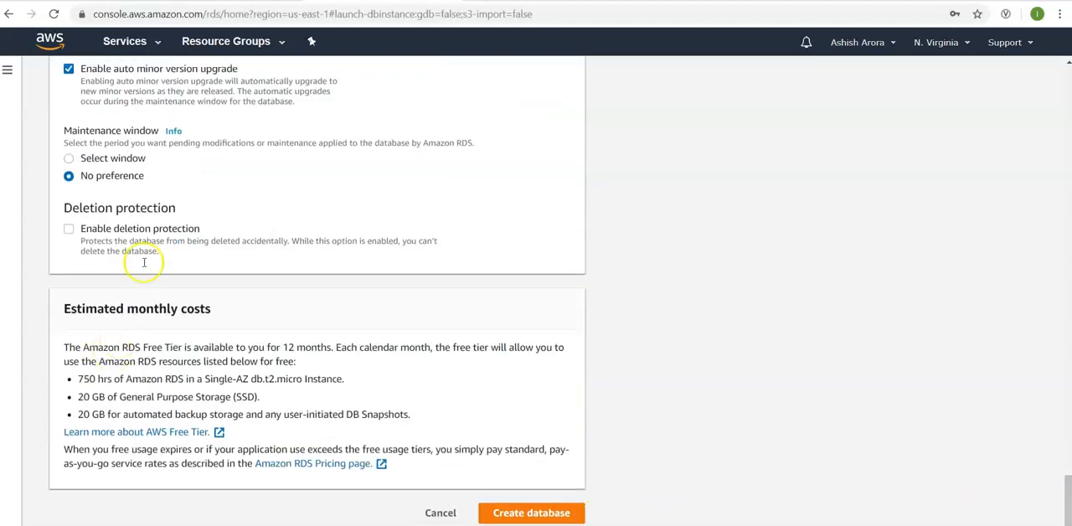
click(540, 514)
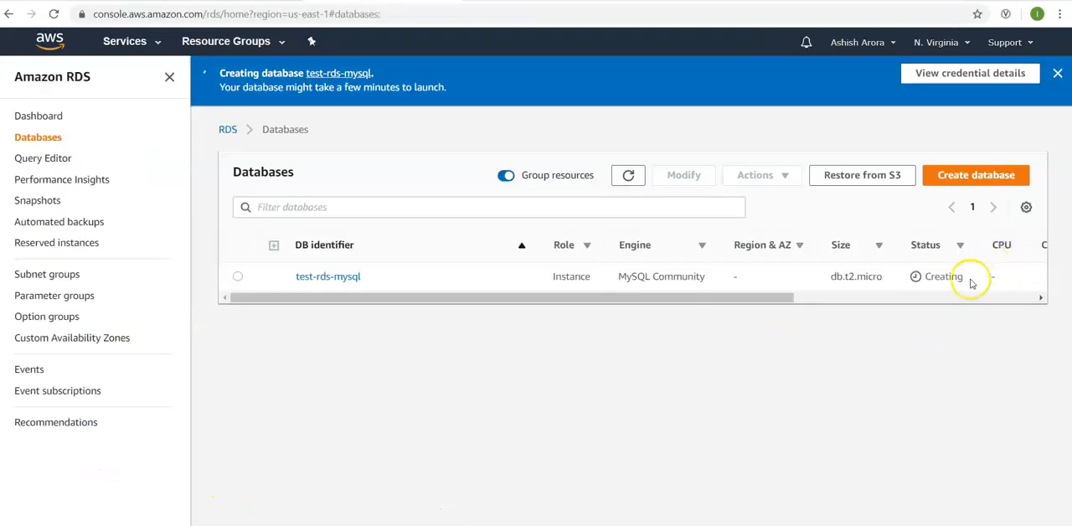
- Open the details of test-rds-mysql and examine its DB identifier and its endpoint under connectivity and security
drag(971, 283, 911, 280)
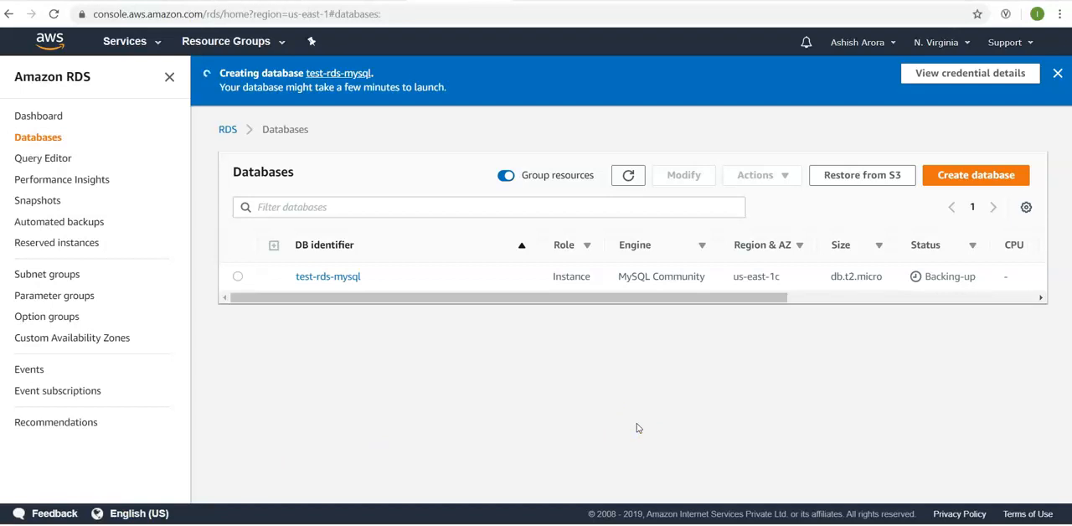
click(311, 277)
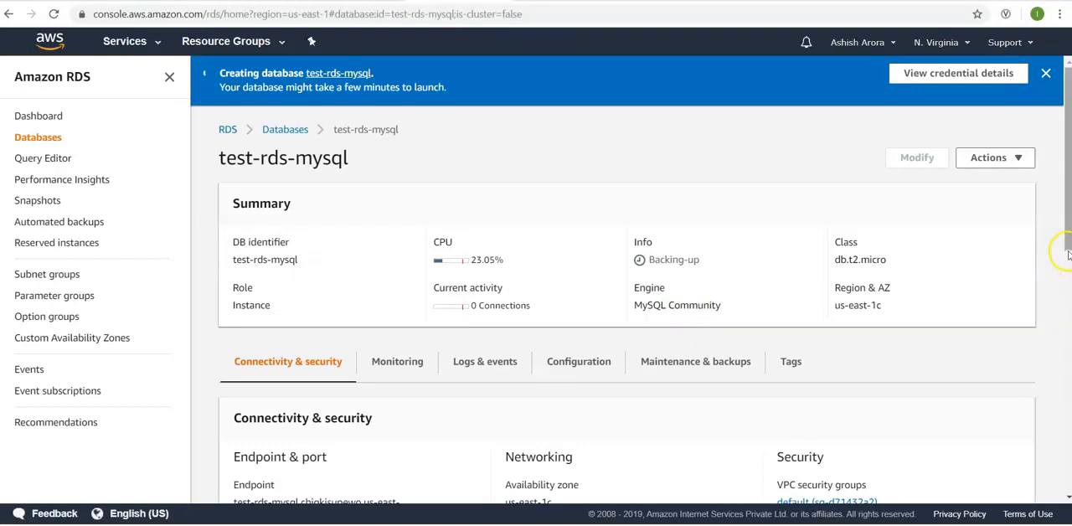
drag(232, 242, 298, 260)
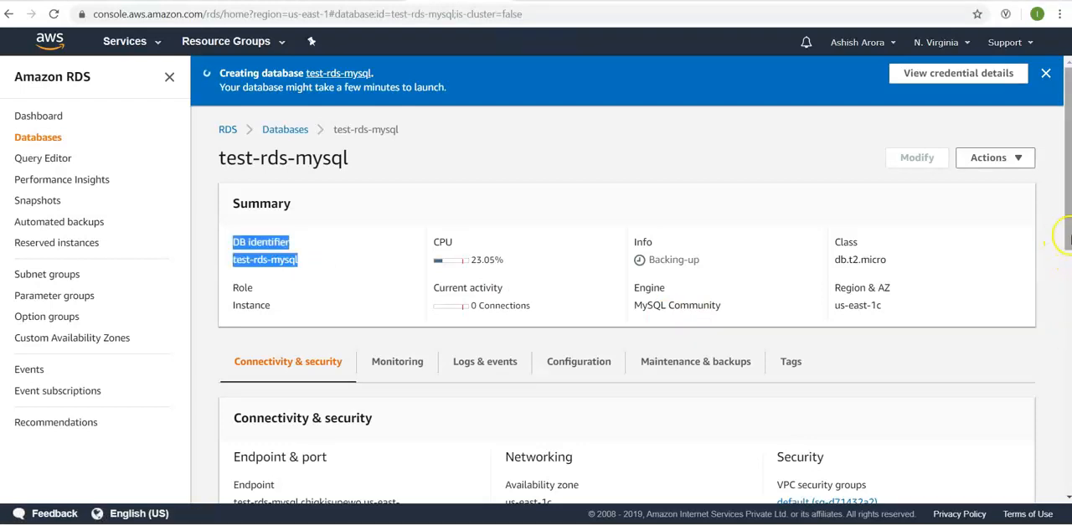
scroll(1067, 226, down, 3)
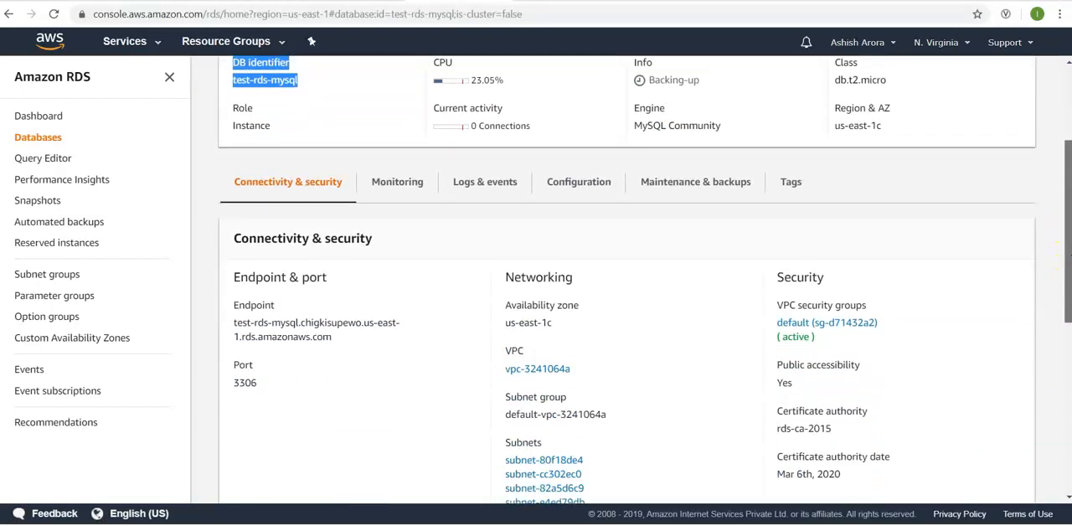
drag(333, 291, 233, 277)
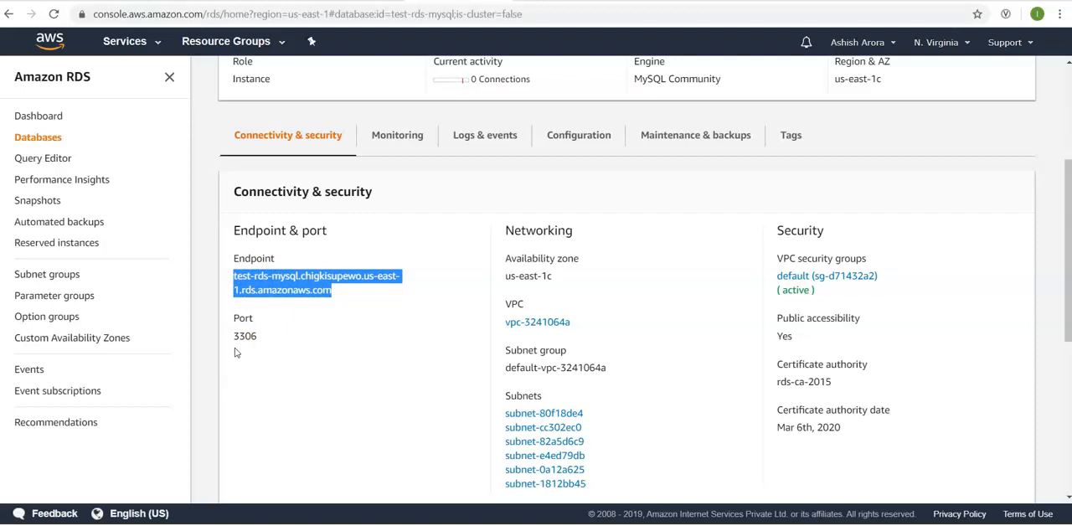
- Open the instance's default VPC security group and examine the type, protocol, port range and source of its inbound rules
click(829, 277)
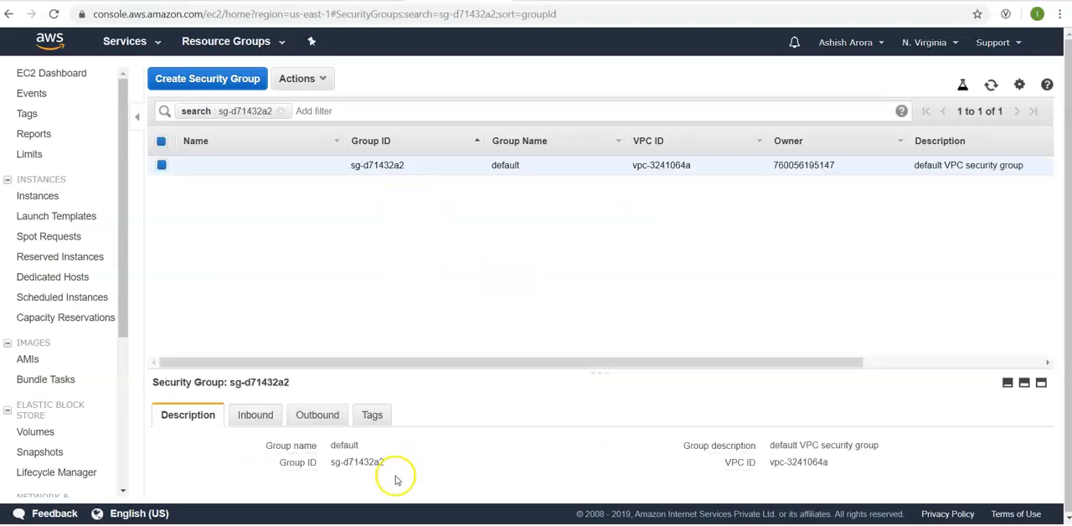
click(268, 423)
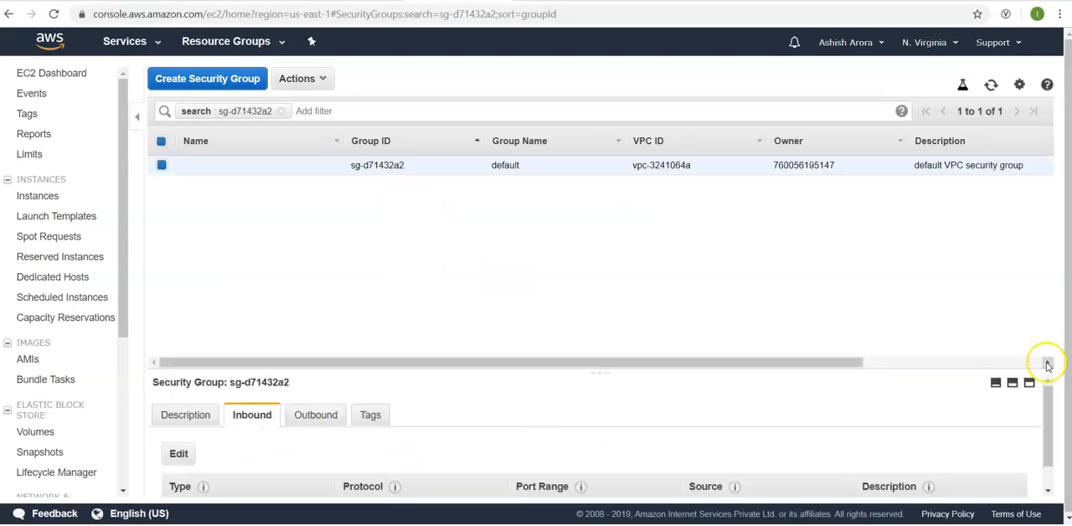
click(1012, 383)
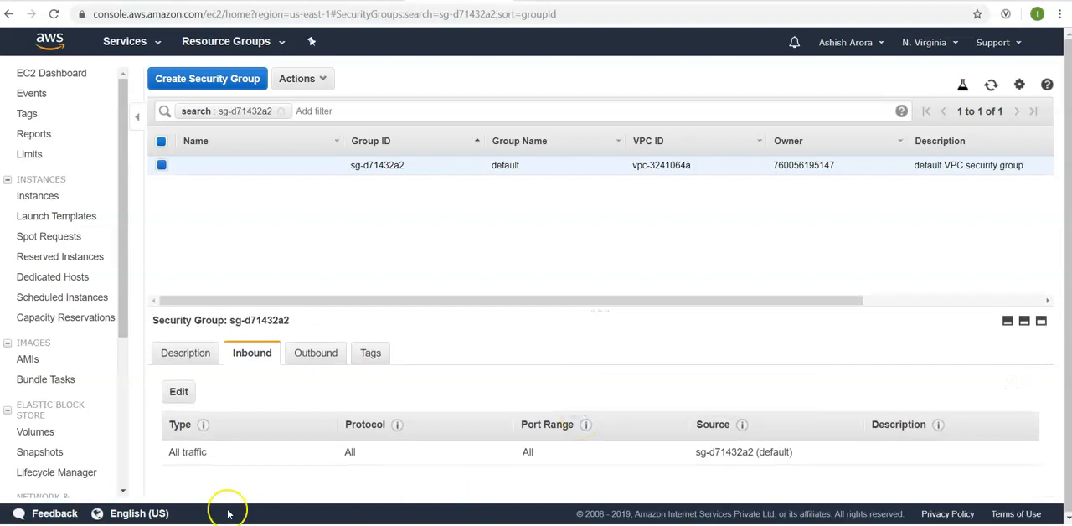
drag(325, 461, 697, 445)
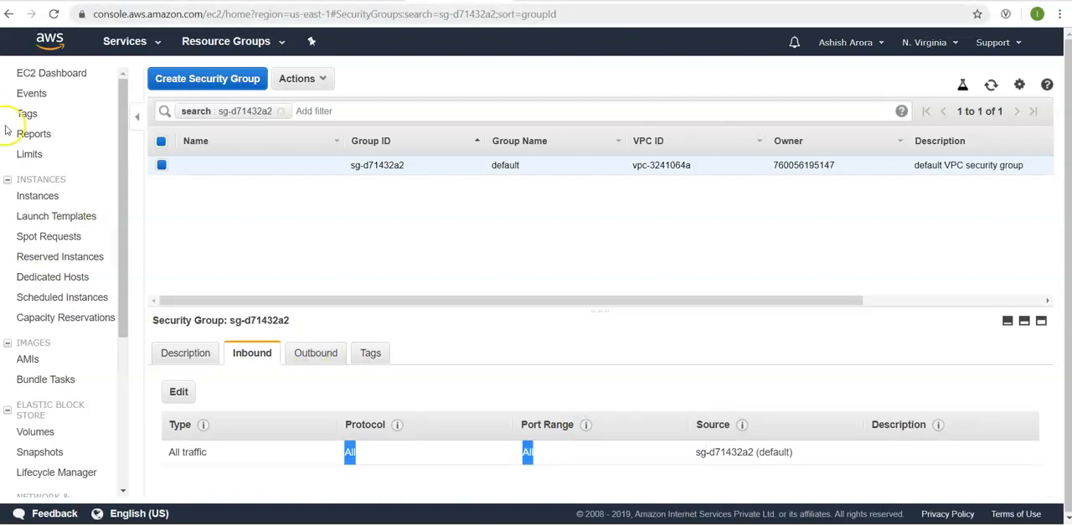
- Switch to the MySQL Community Downloads page and download mysql-workbench-community-8.0.18-winx64.msi without logging in or signing up
click(10, 14)
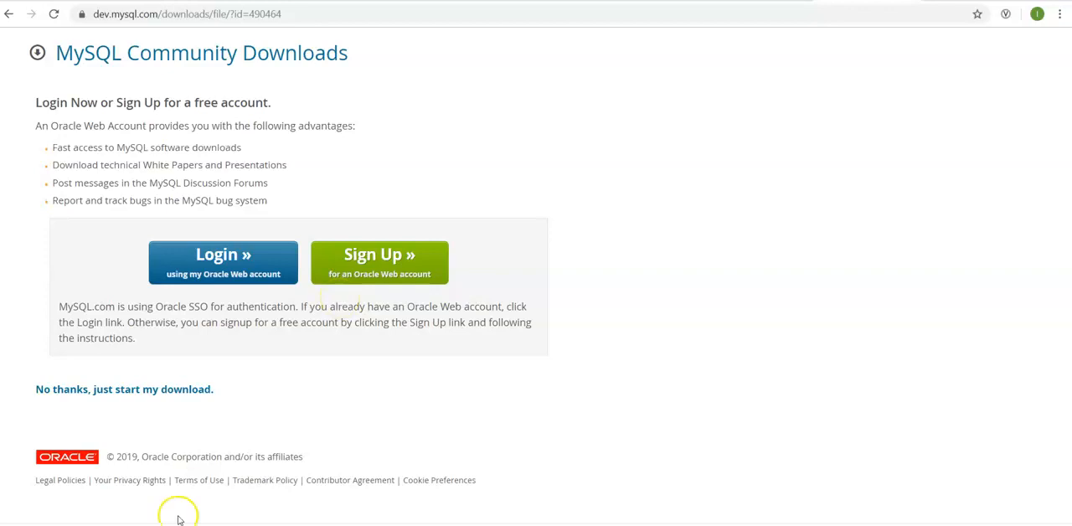
click(135, 525)
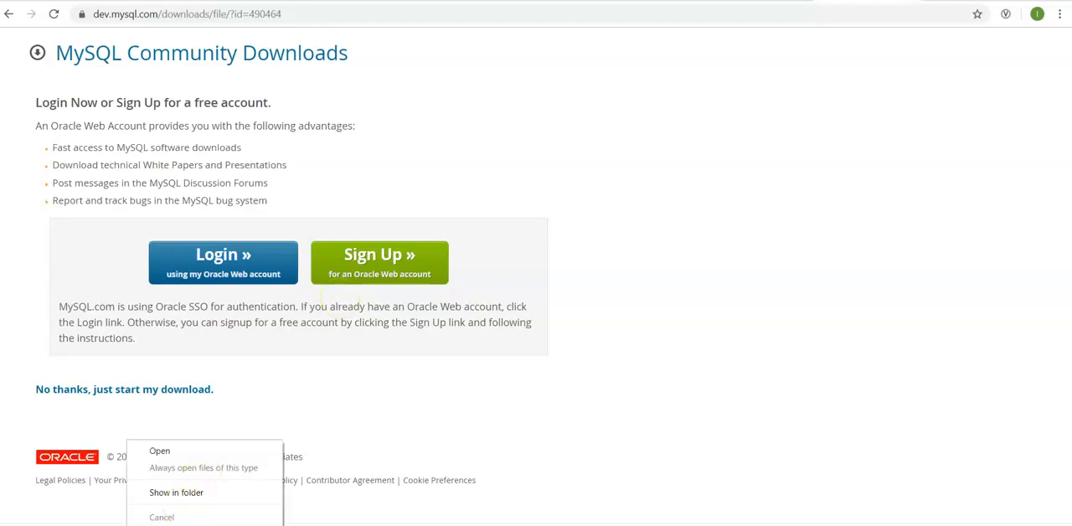
click(776, 183)
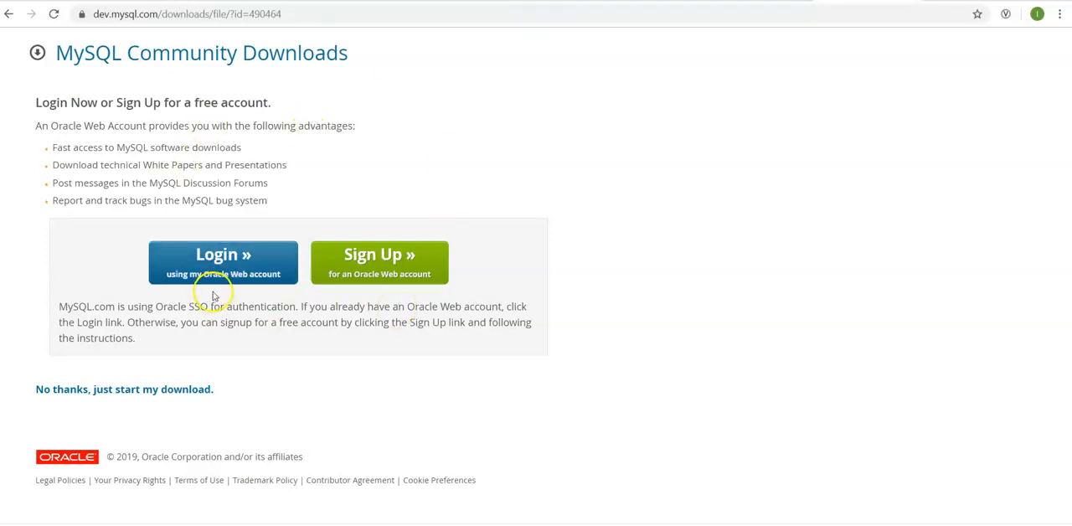
click(94, 397)
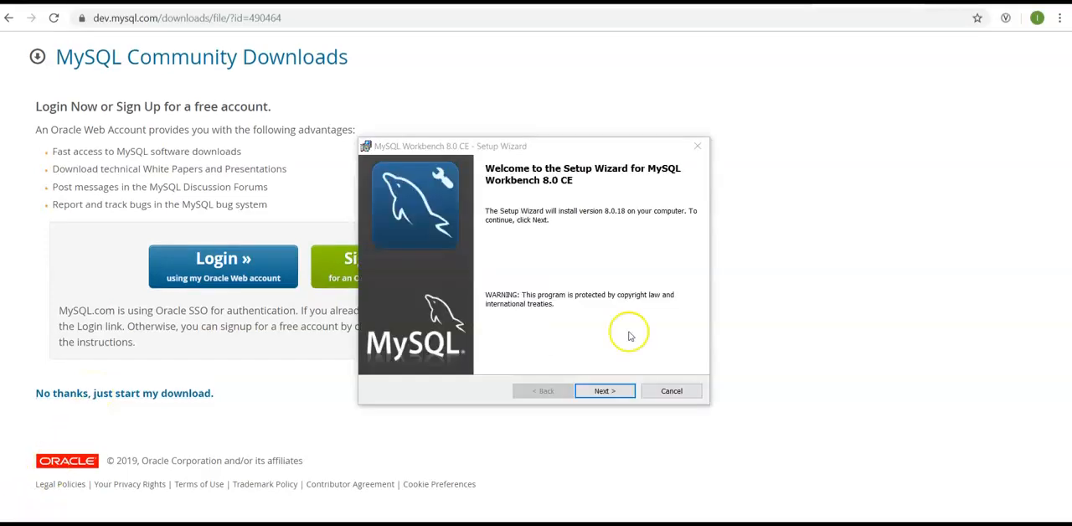
- Install MySQL Workbench 8.0 CE with the Complete setup type in the default destination folder and finish the setup wizard
click(621, 391)
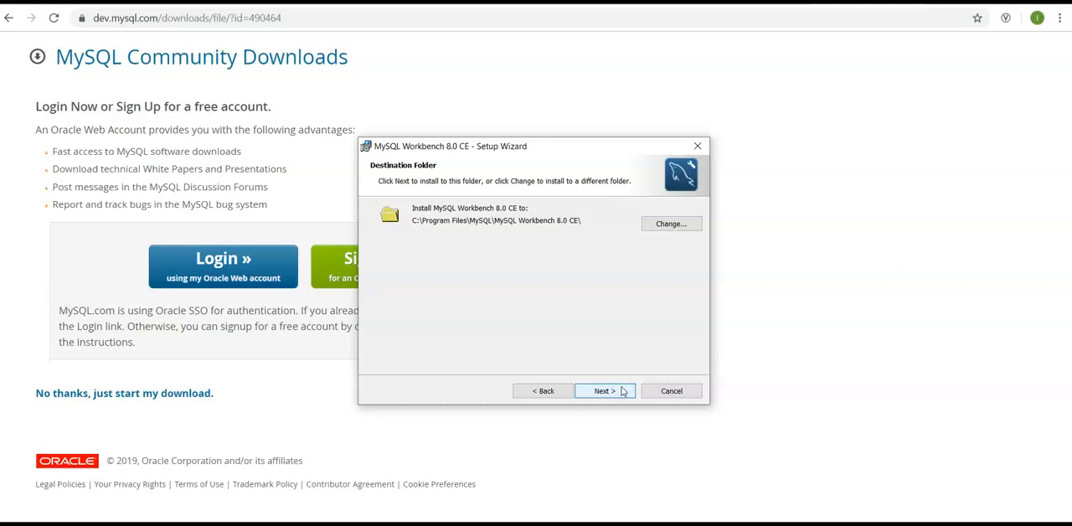
click(622, 390)
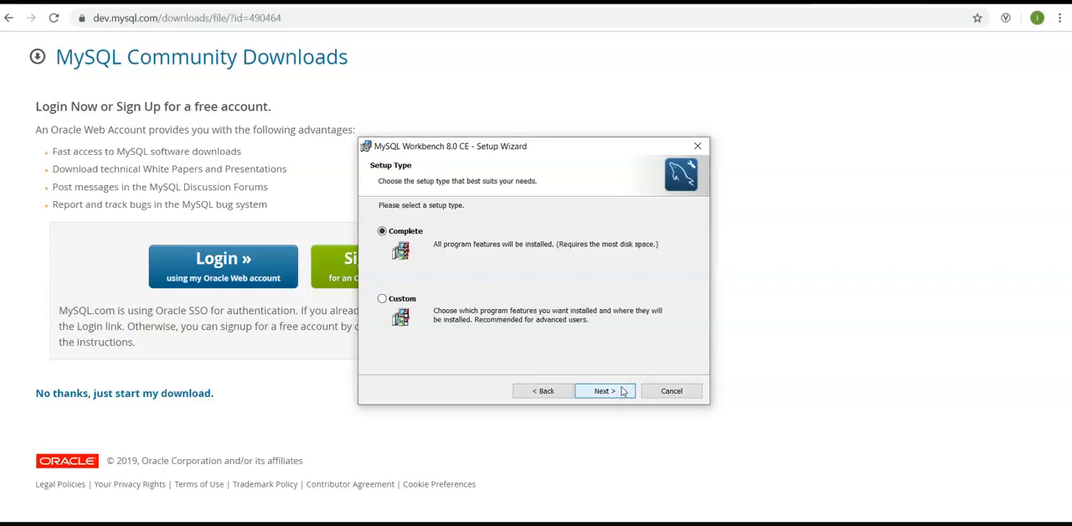
click(621, 390)
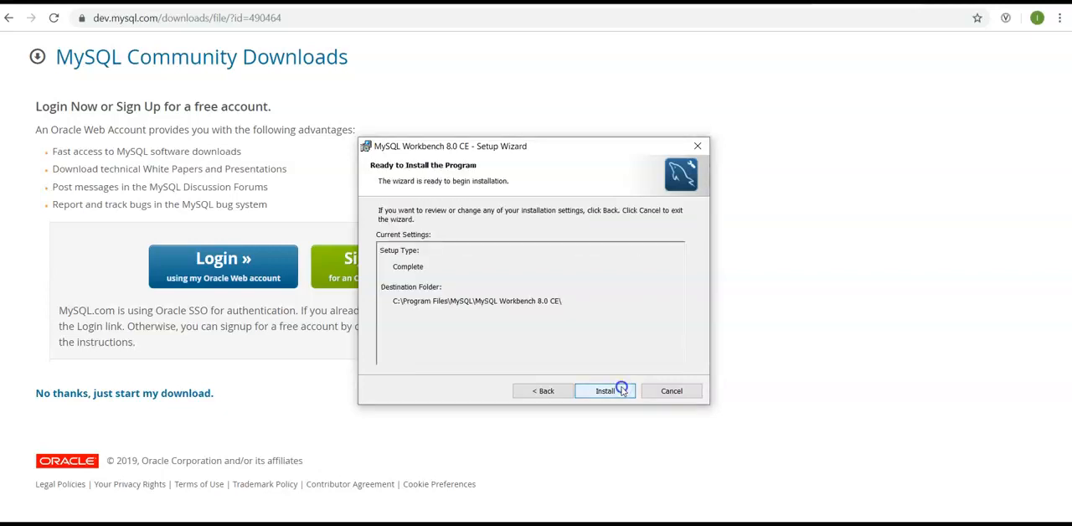
click(621, 390)
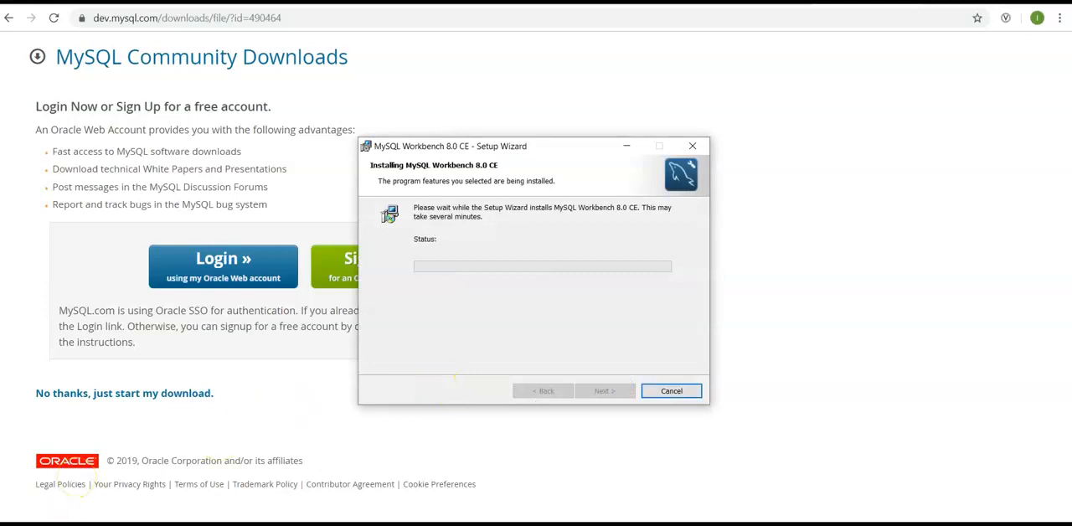
click(604, 390)
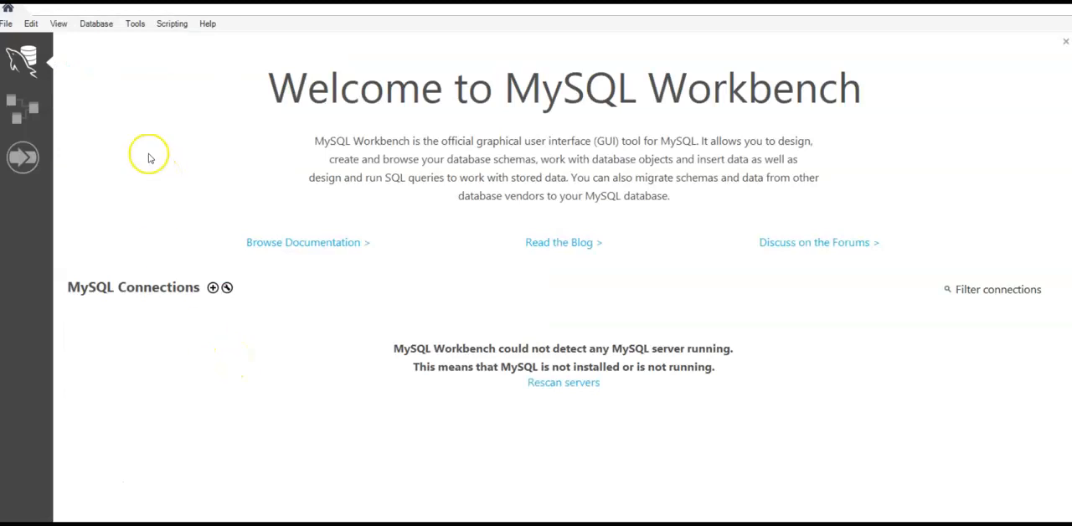
- Start connecting to a database with no stored connection and the Standard (TCP/IP) method, ready to enter its hostname
click(96, 24)
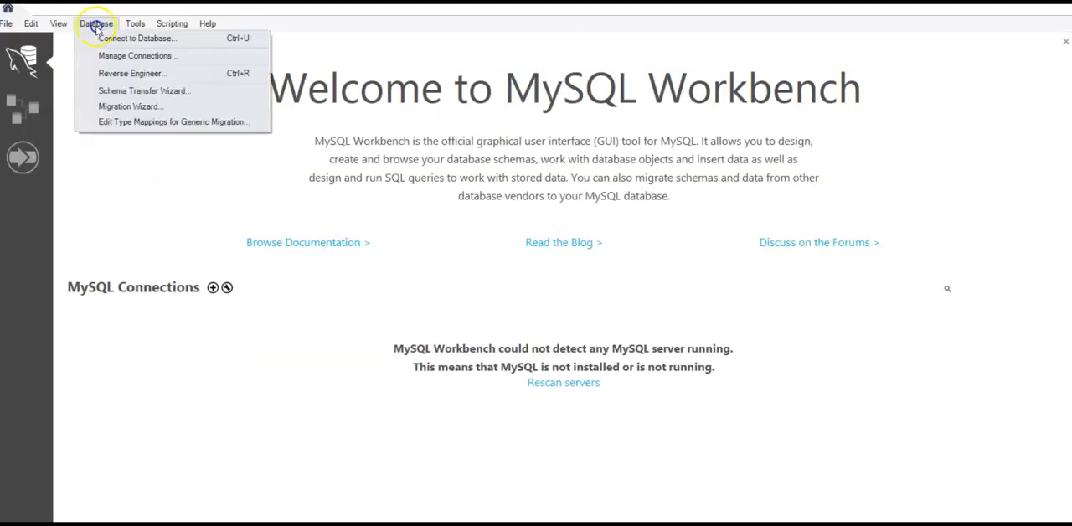
click(107, 40)
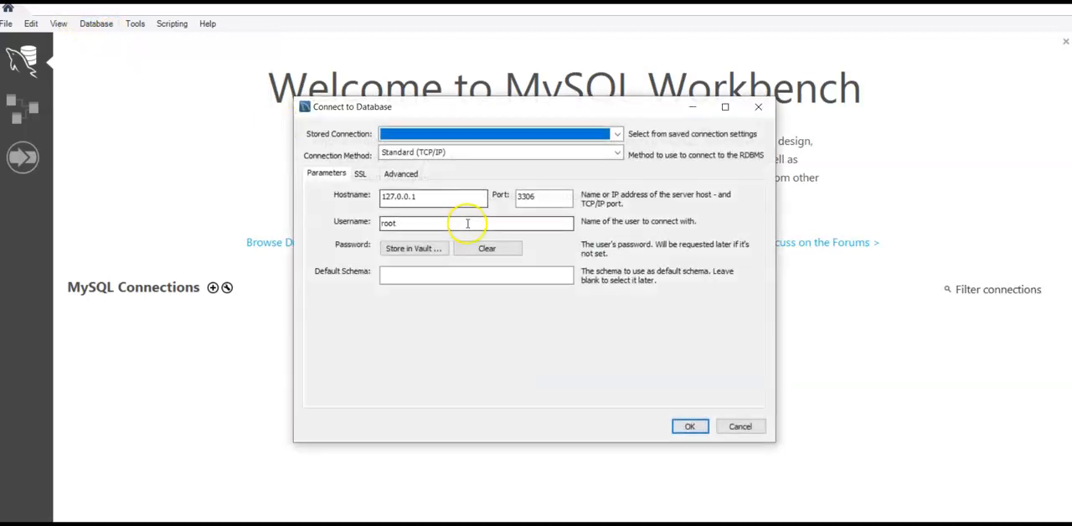
click(576, 134)
click(575, 136)
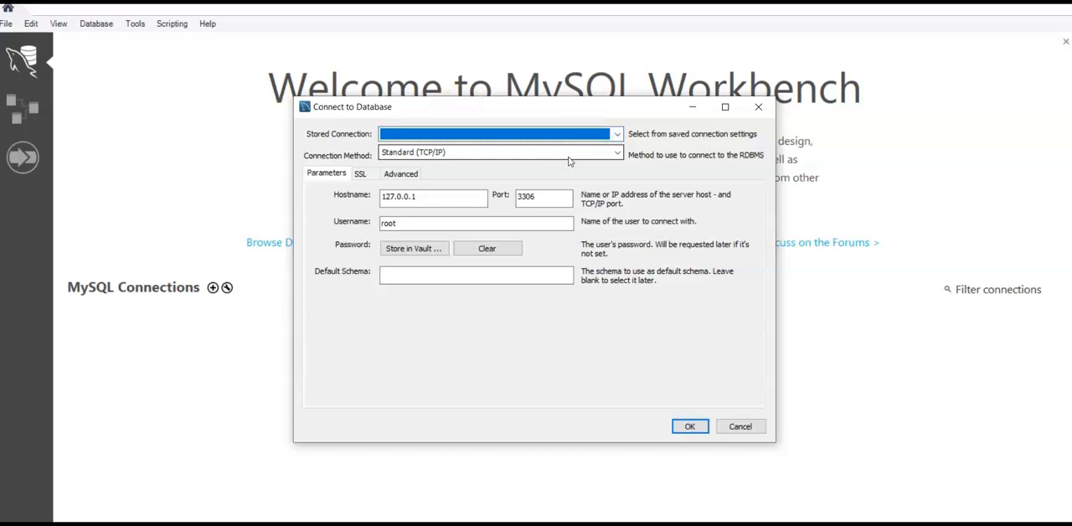
click(423, 202)
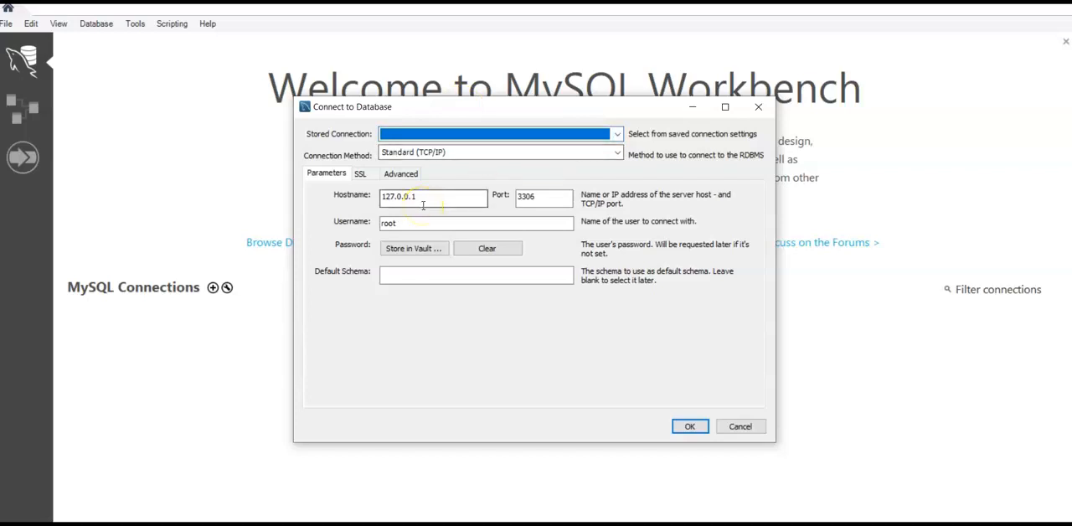
click(433, 199)
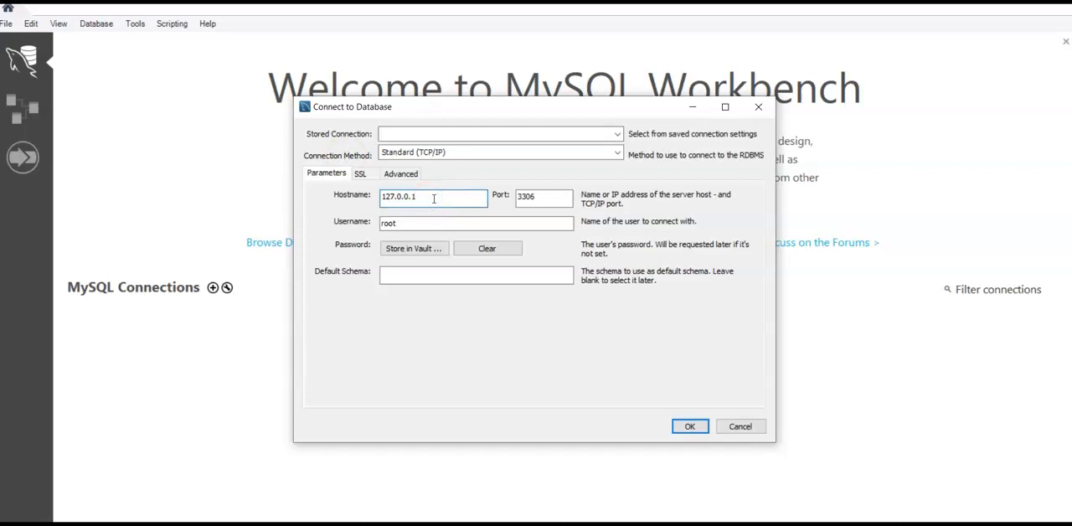
- Switch to the Amazon RDS console, open the details of test-rds-mysql and copy its endpoint under connectivity and security
key(alt+Tab)
key(alt+Tab)
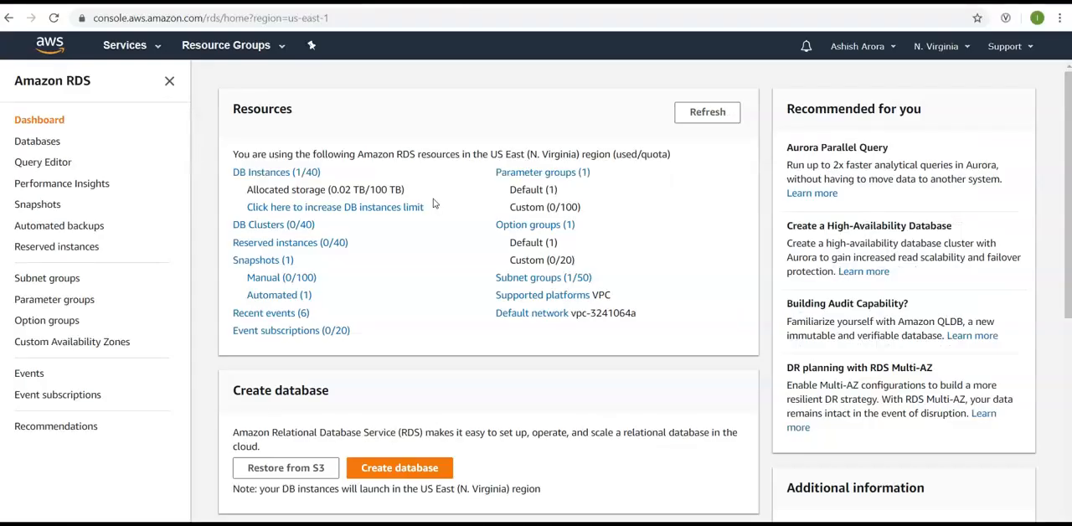
click(35, 141)
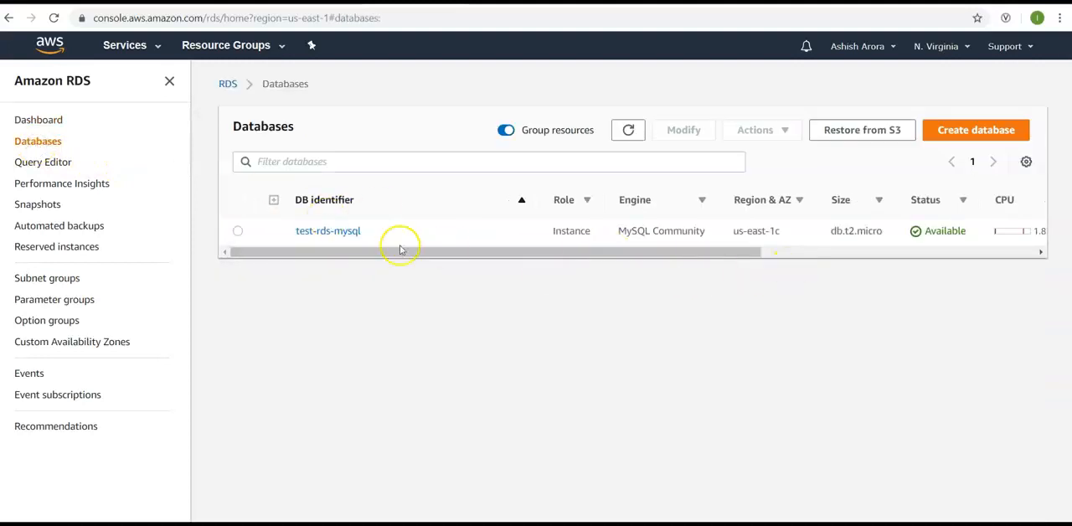
click(325, 232)
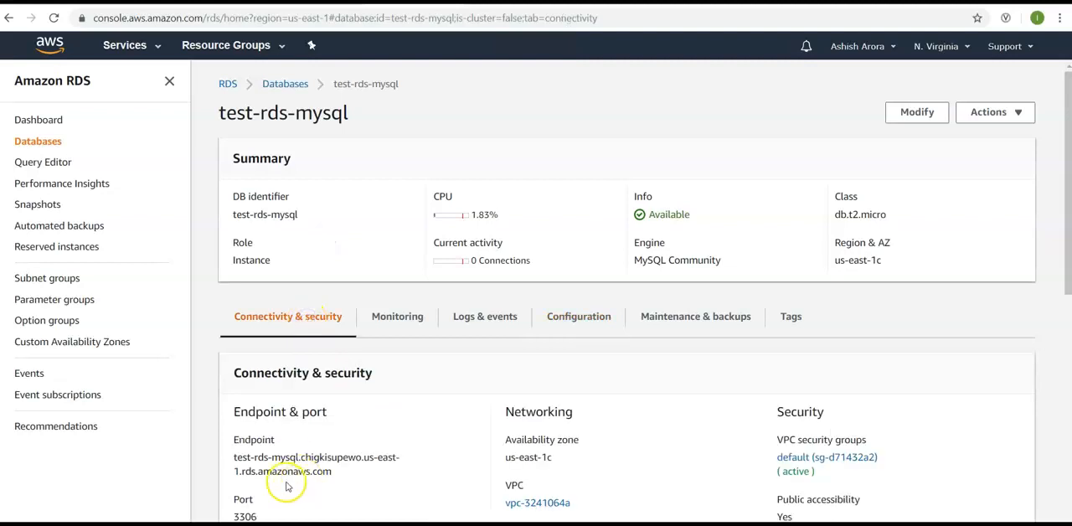
drag(333, 472, 239, 457)
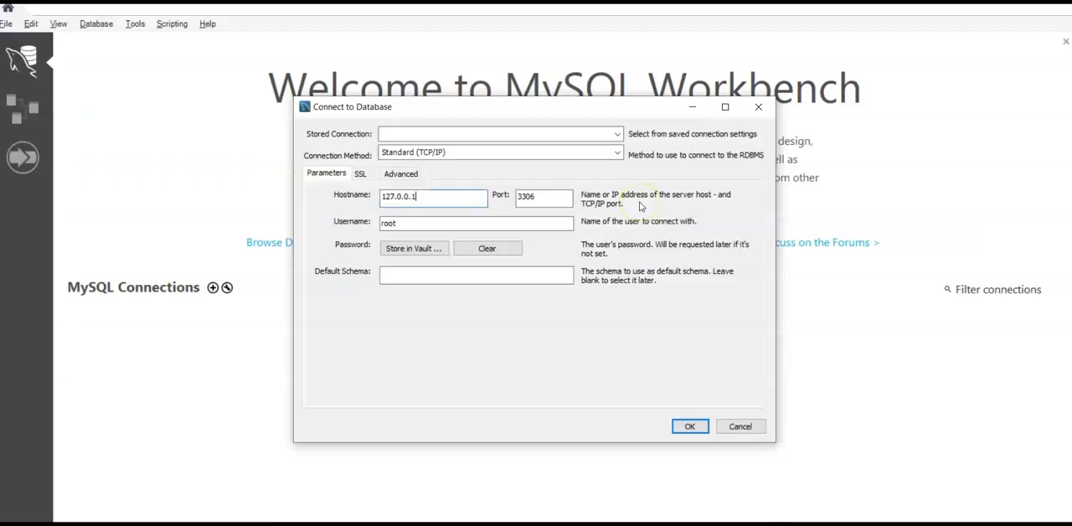
- Switch back to MySQL Workbench and set the connection's hostname to test-rds-mysql.chigkisupewo.us-east-1.rds.amazonaws.com
key(BackSpace)
key(BackSpace)
key(BackSpace)
key(BackSpace)
key(BackSpace)
key(BackSpace)
key(BackSpace)
key(BackSpace)
key(BackSpace)
key(ctrl+v)
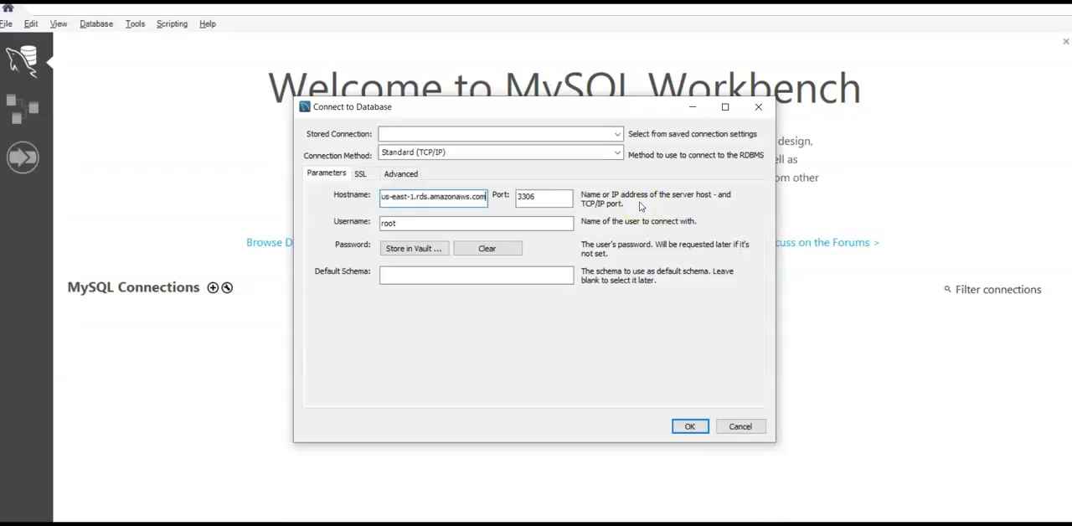
- Set the connection's username to admin and connect to the database server, dismissing any connection error
double_click(520, 224)
text(admin)
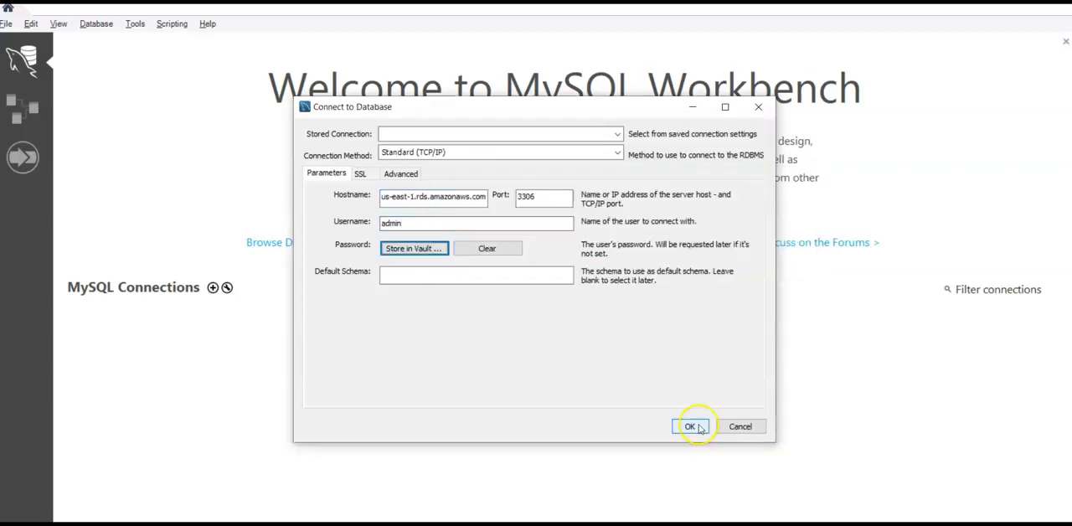
click(689, 426)
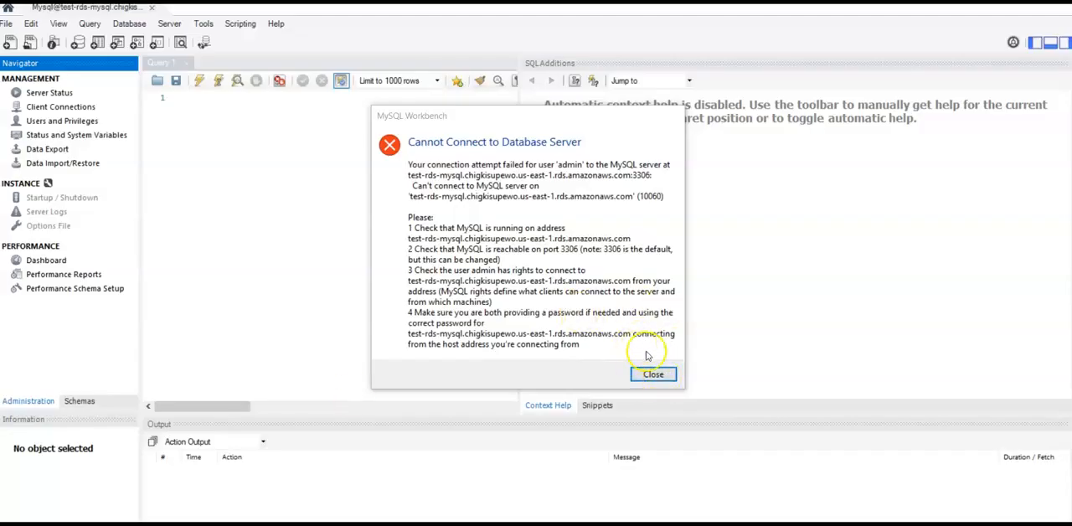
click(652, 374)
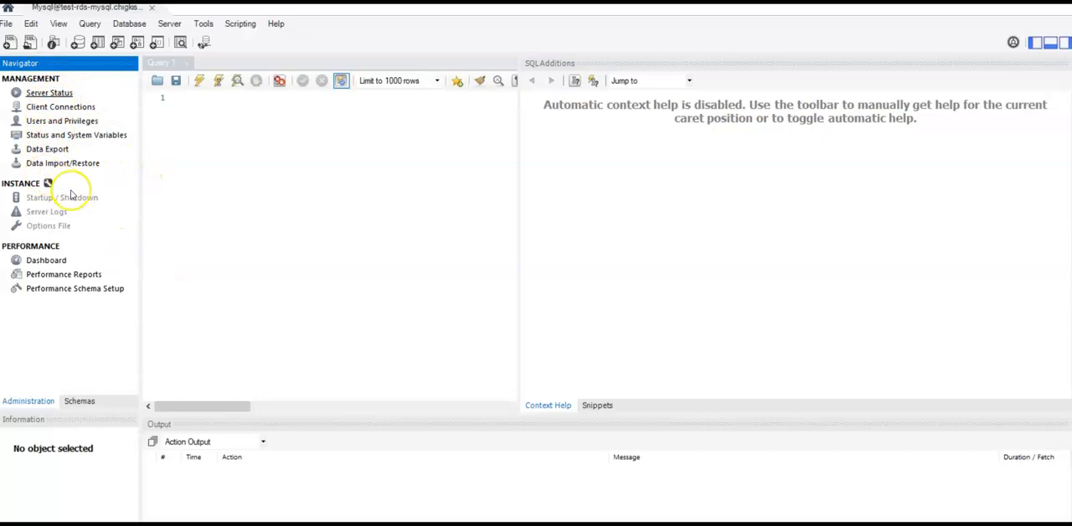
- Examine the server status, the client connections, and the users and privileges of the connected RDS instance
click(62, 94)
click(60, 109)
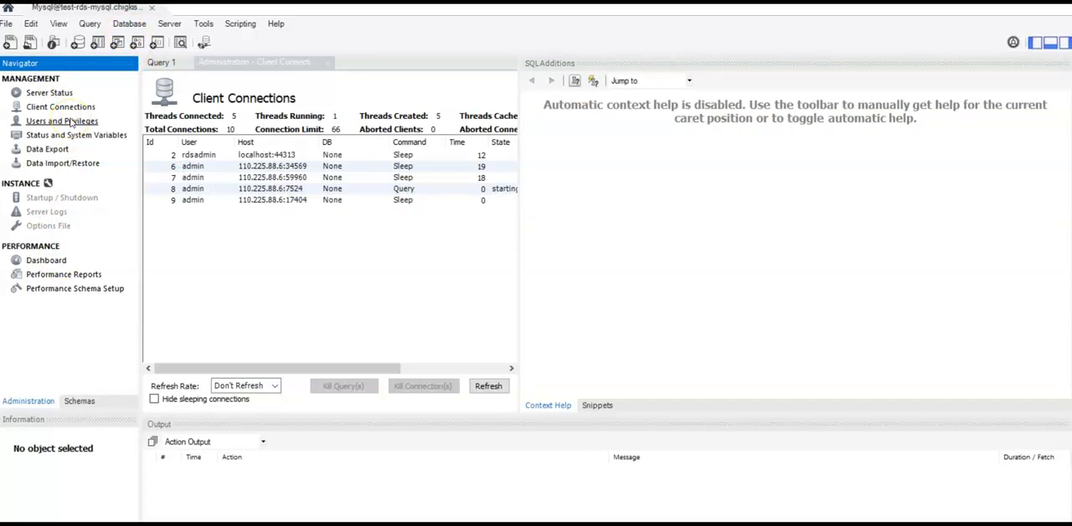
click(71, 123)
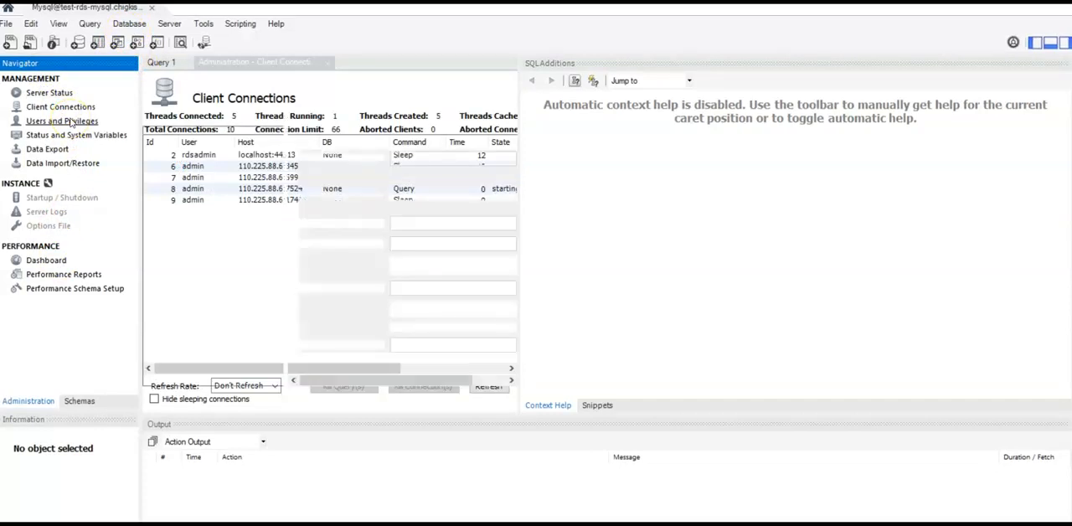